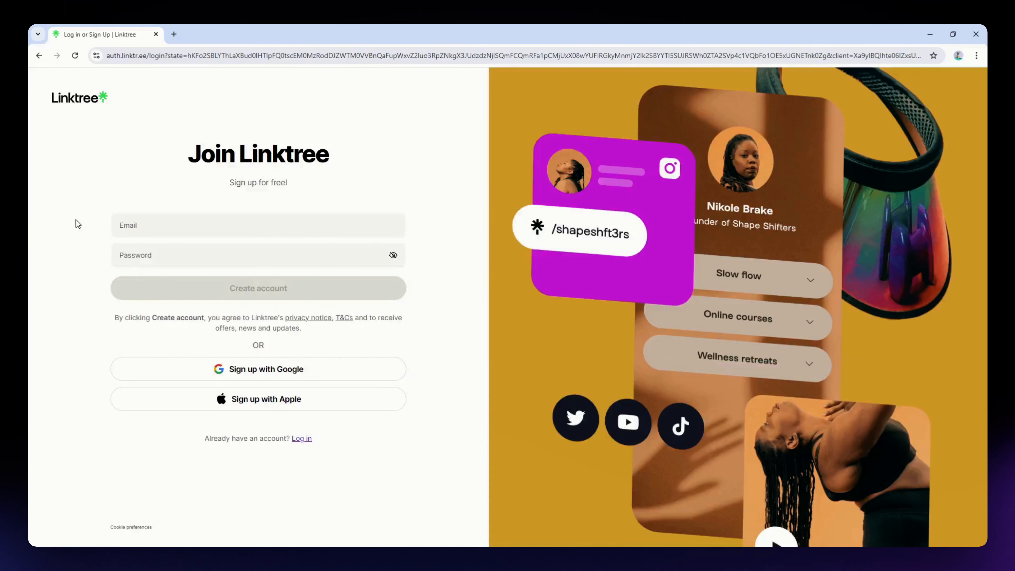
# Step: Start the Linktree sign-up, choose the username sampletutorials and continue to plan selection
pyautogui.click(122, 226)
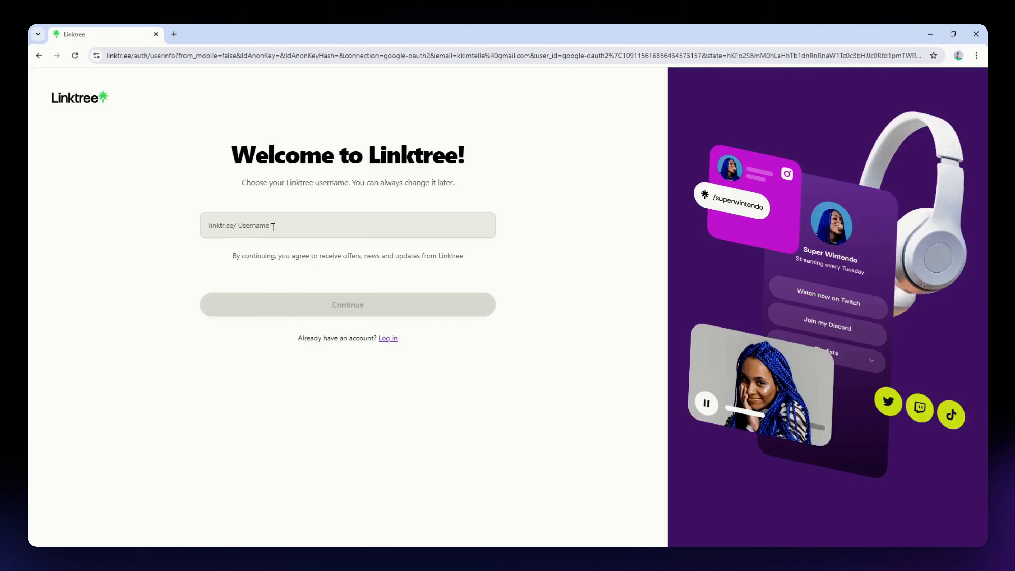
pyautogui.click(273, 226)
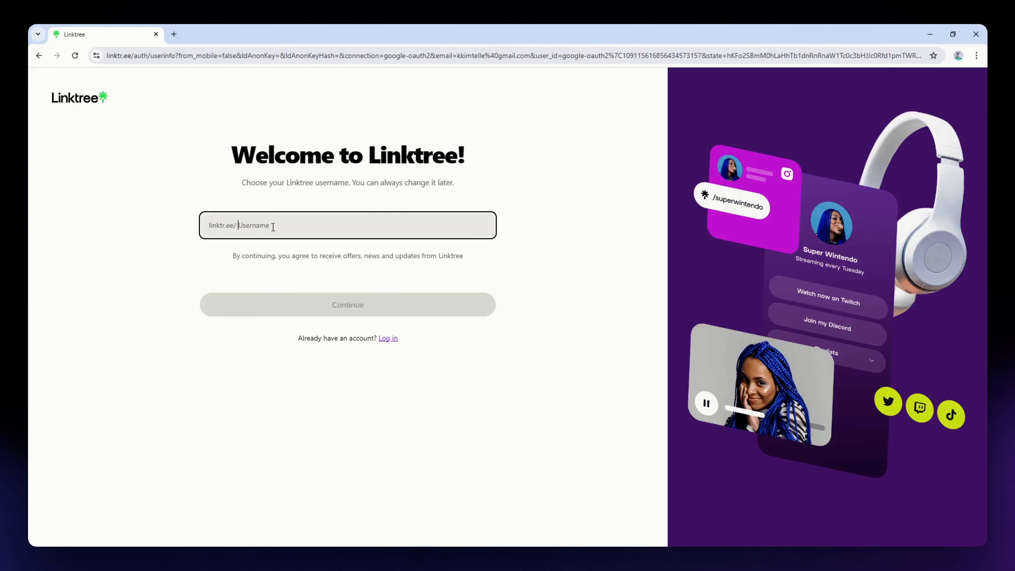
pyautogui.write('sampletutorials')
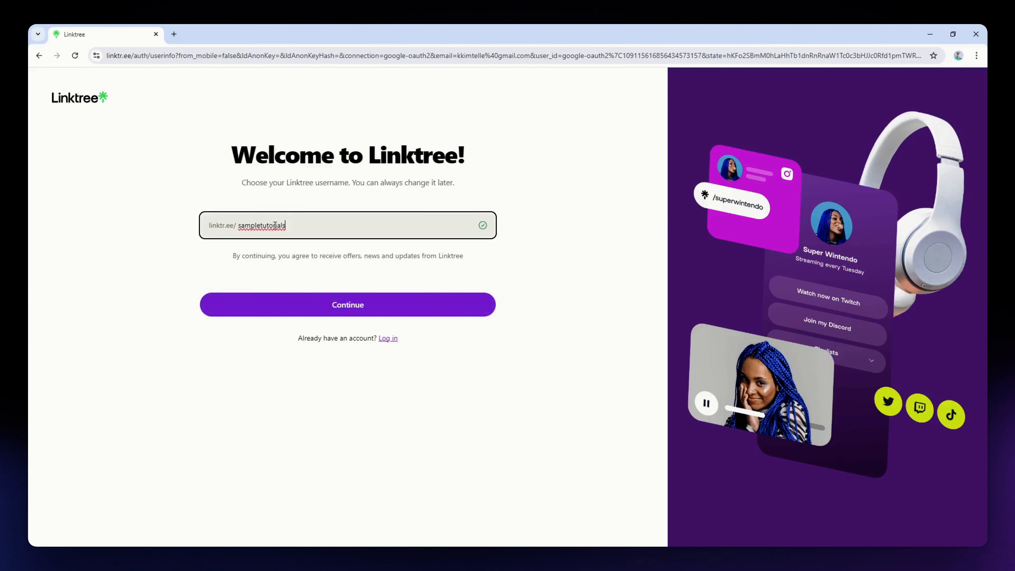
pyautogui.click(356, 308)
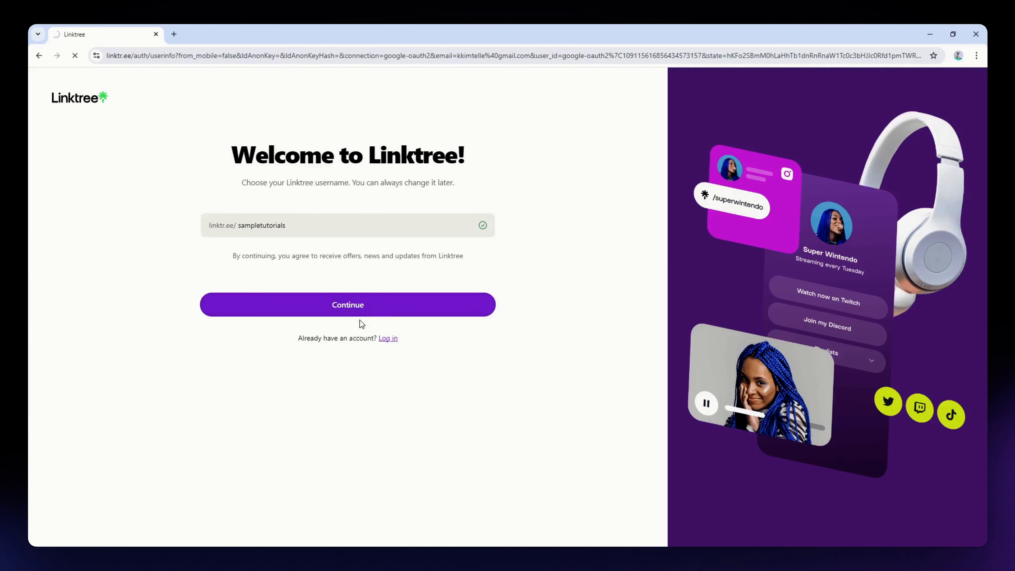
# Step: Select the Pro plan for the new account and open its free-trial payment and billing form for review
pyautogui.scroll(1, 161, 346)
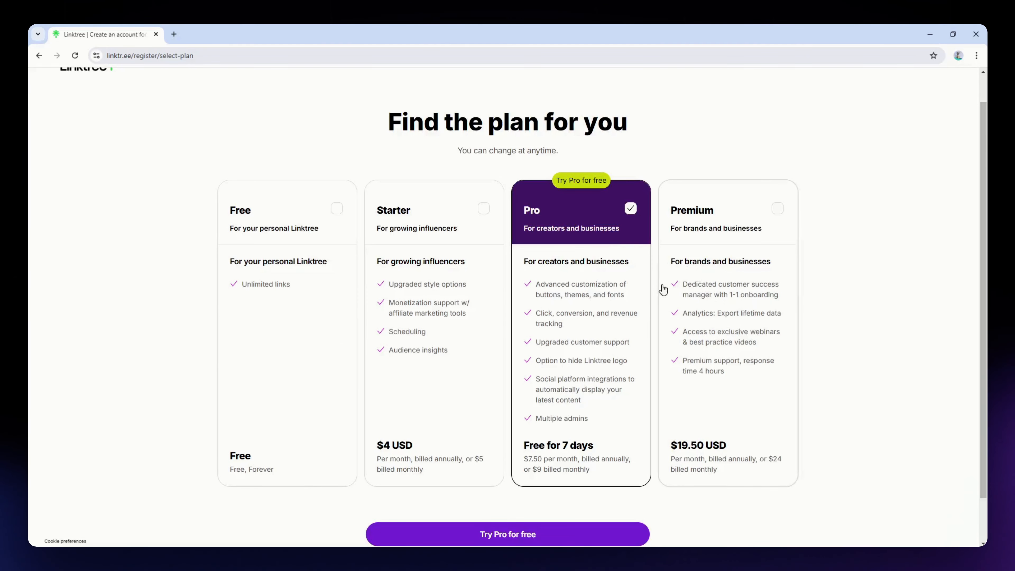
pyautogui.scroll(-1, 826, 271)
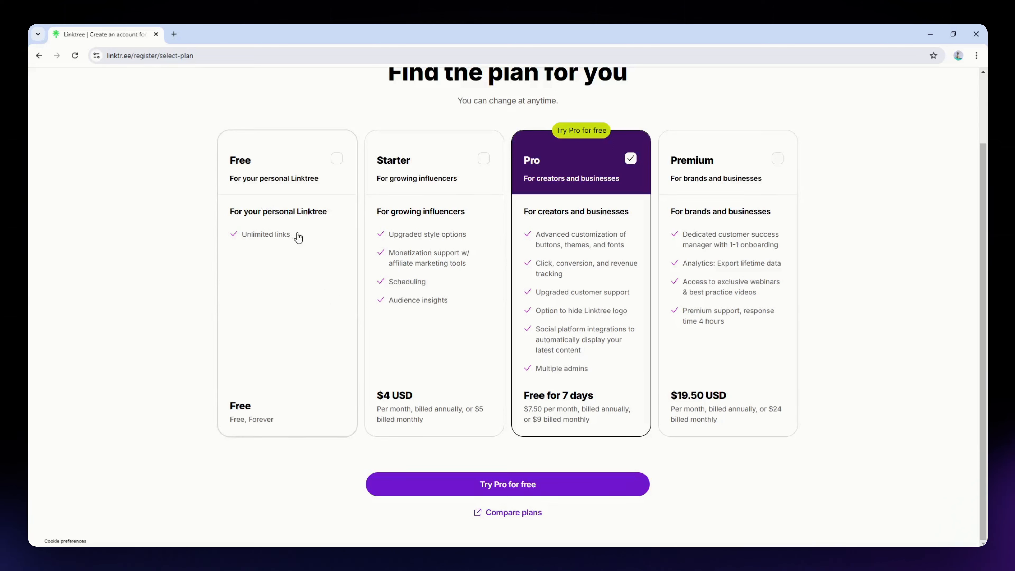
pyautogui.click(242, 237)
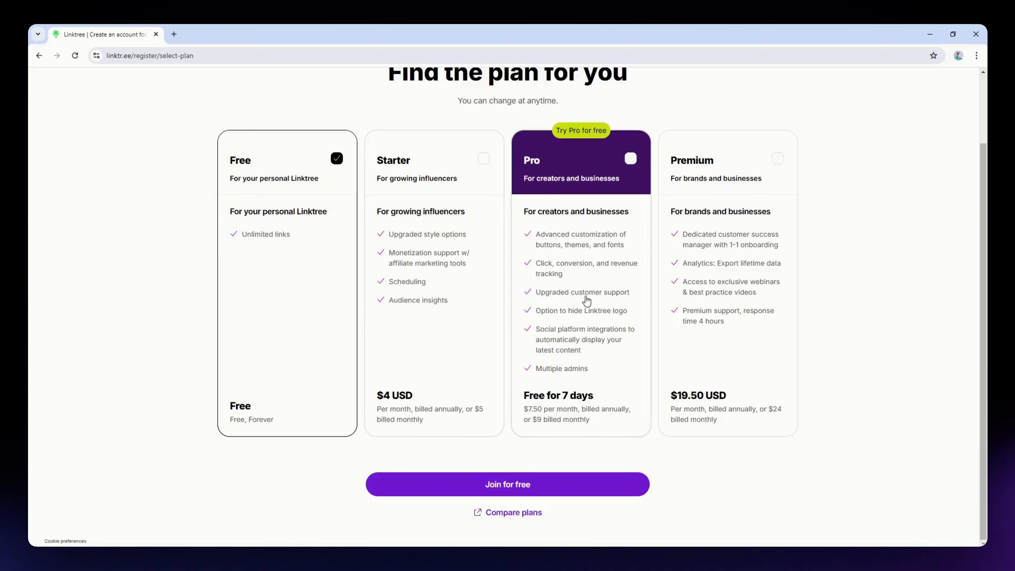
pyautogui.click(593, 178)
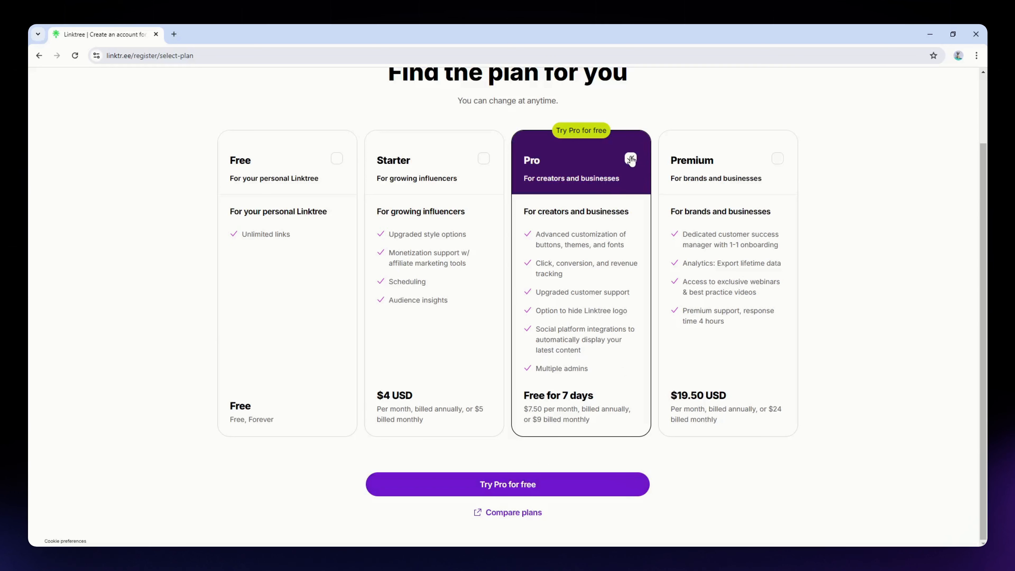
pyautogui.click(502, 487)
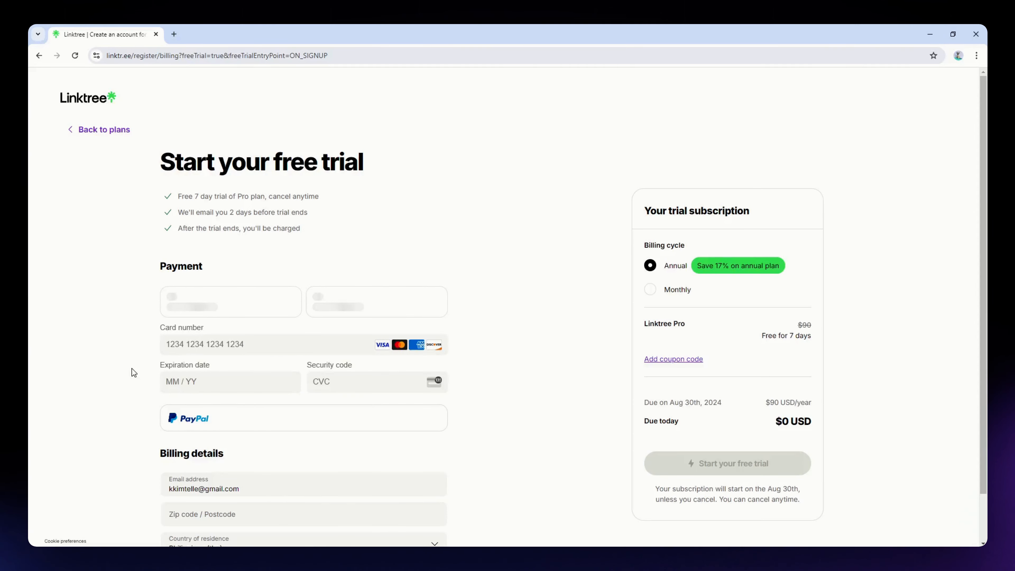
pyautogui.scroll(-2, 142, 323)
pyautogui.scroll(1, 141, 323)
pyautogui.scroll(-1, 143, 326)
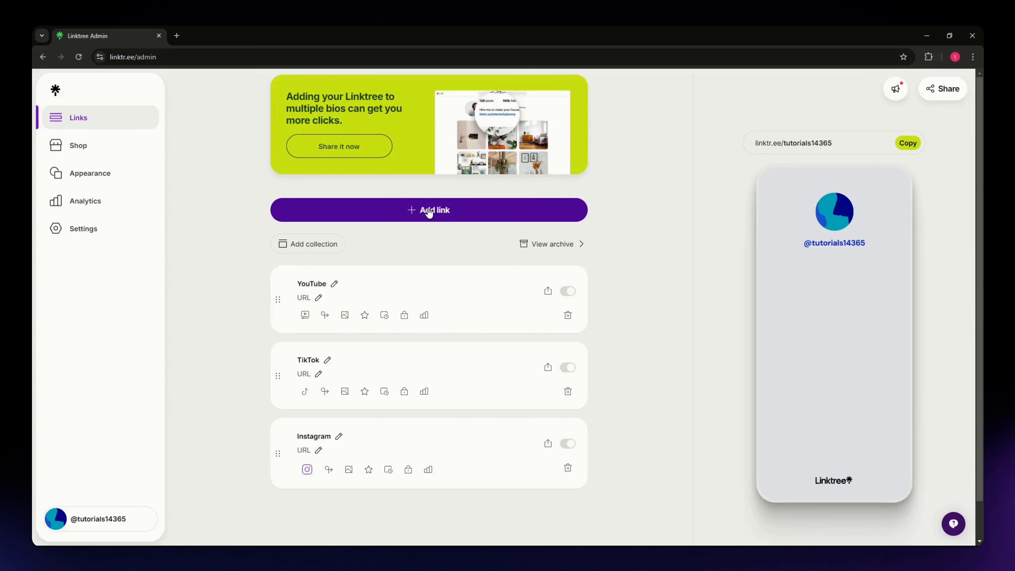
# Step: Set the YouTube link's URL to youtube.com
pyautogui.scroll(-1, 400, 344)
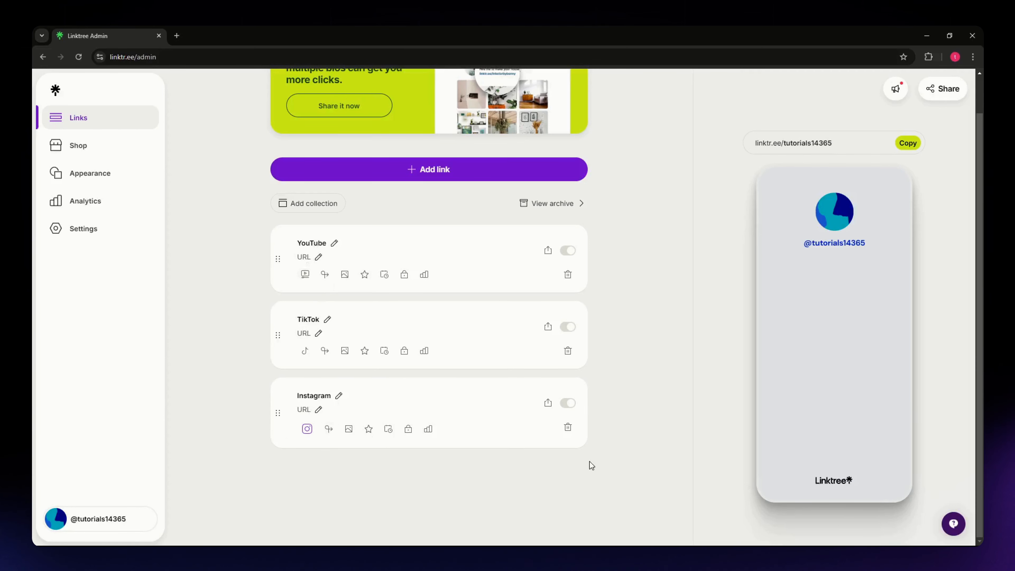
pyautogui.scroll(1, 592, 462)
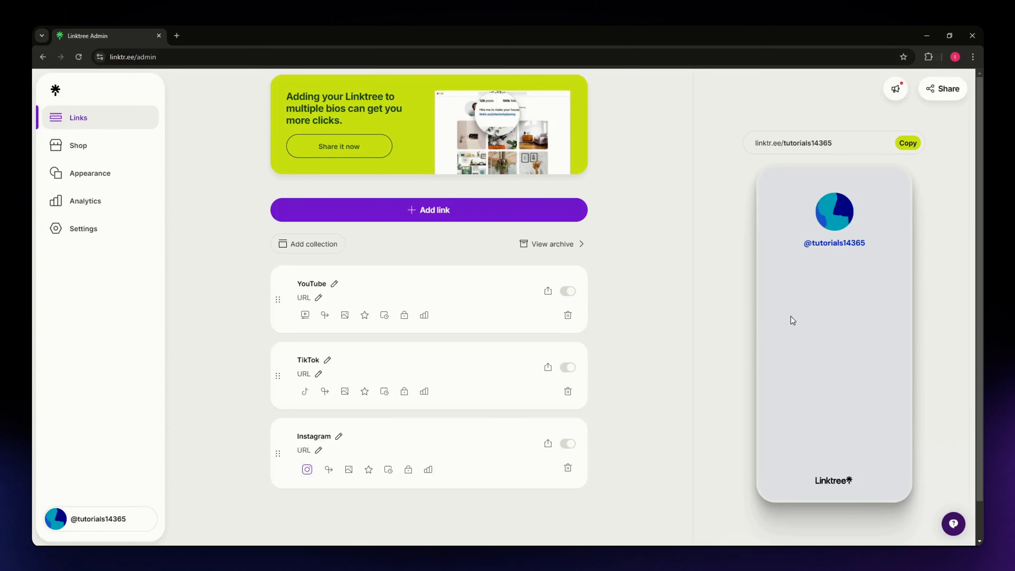
pyautogui.click(304, 298)
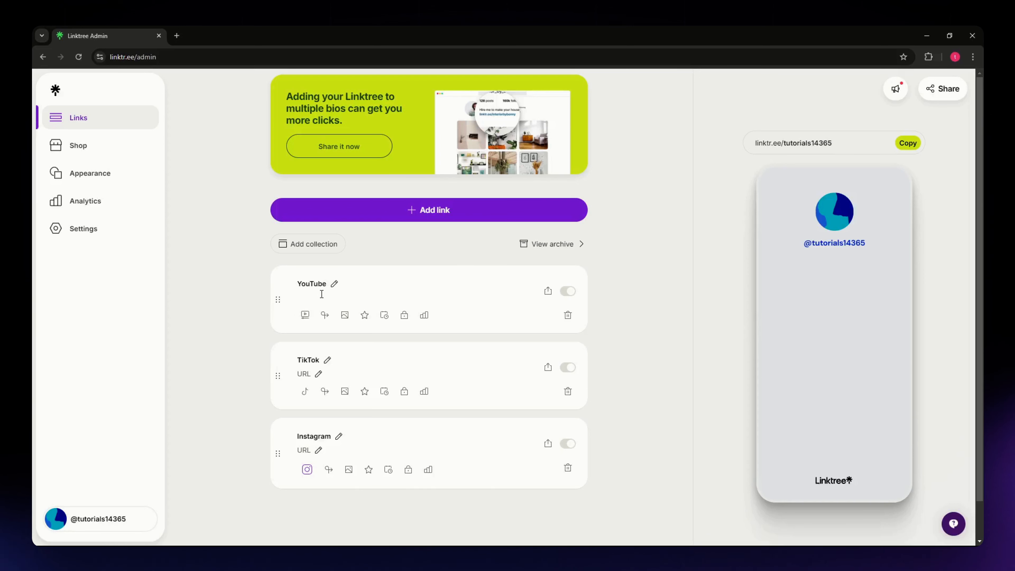
pyautogui.write('youtube.com')
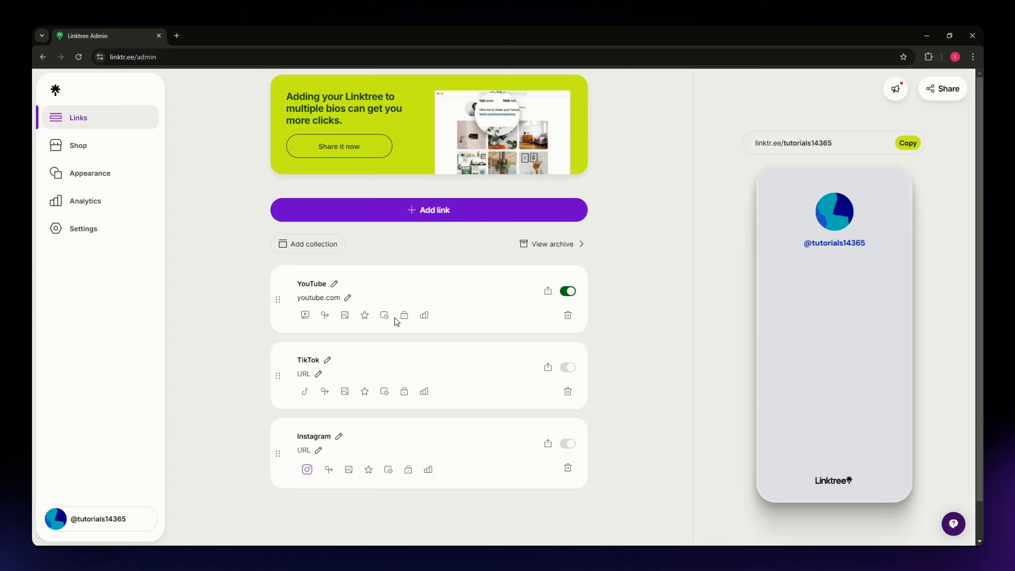
pyautogui.press('Return')
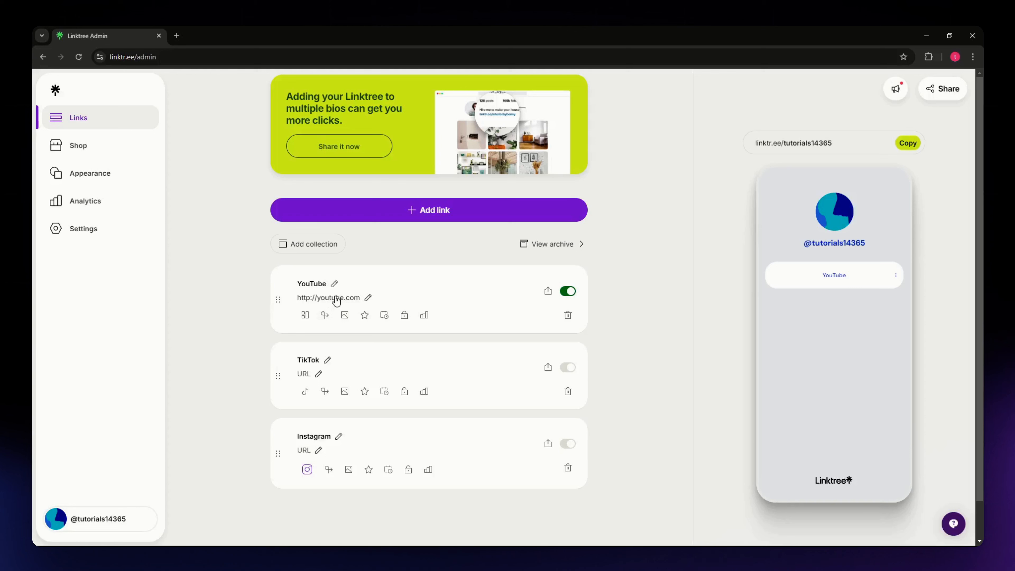
# Step: Enter tiktok.com as the TikTok link's URL
pyautogui.click(318, 373)
pyautogui.write('tiktok.com')
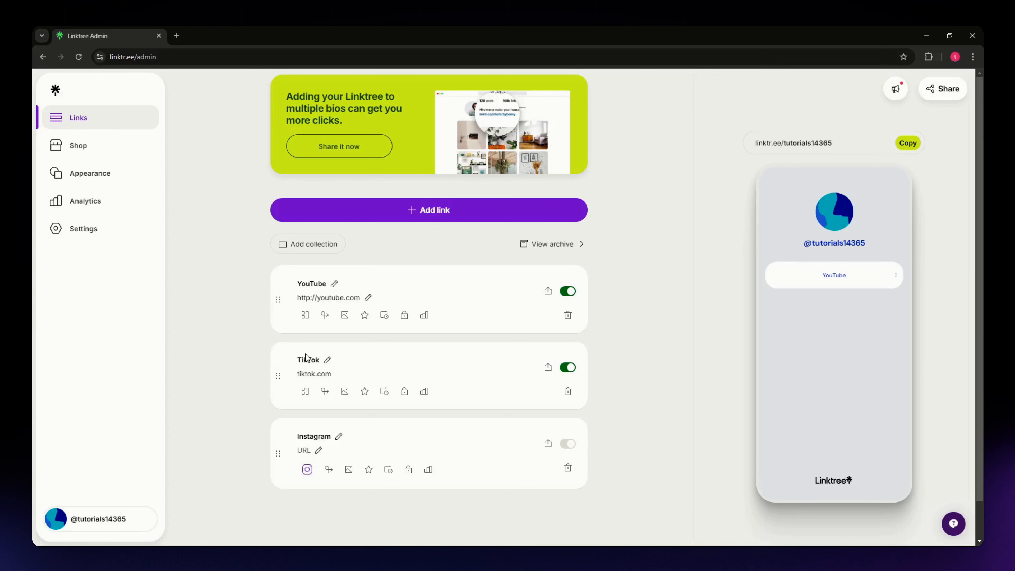
pyautogui.click(320, 424)
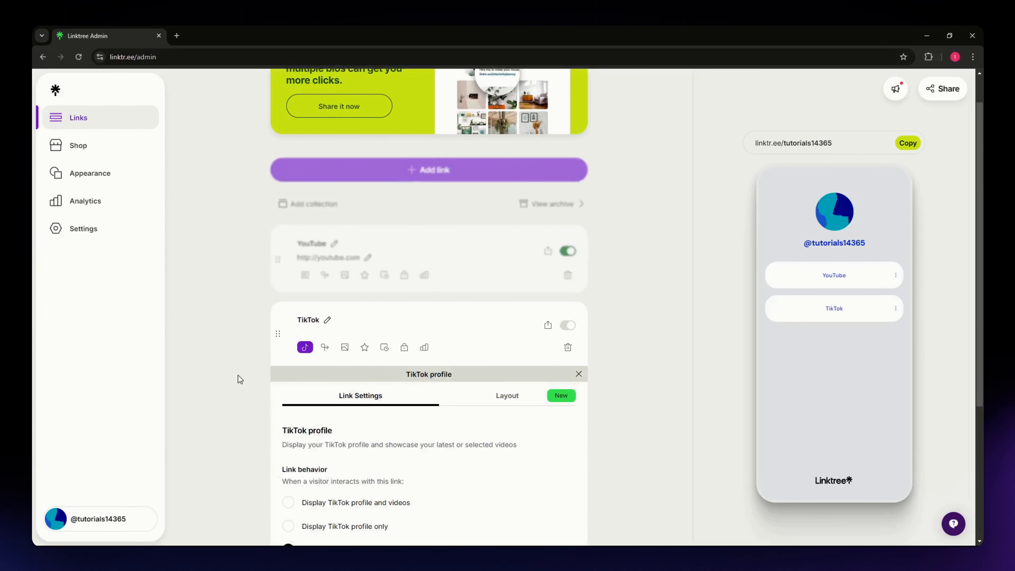
pyautogui.scroll(-5, 239, 376)
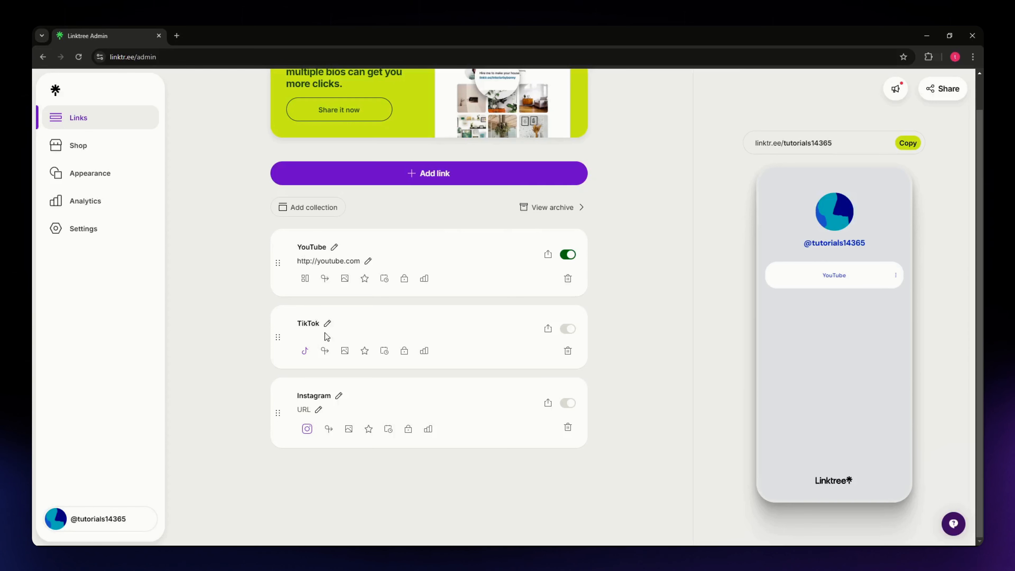
# Step: Examine the TikTok link's profile settings, including its link behavior and account connection options
pyautogui.click(306, 351)
pyautogui.scroll(-5, 234, 396)
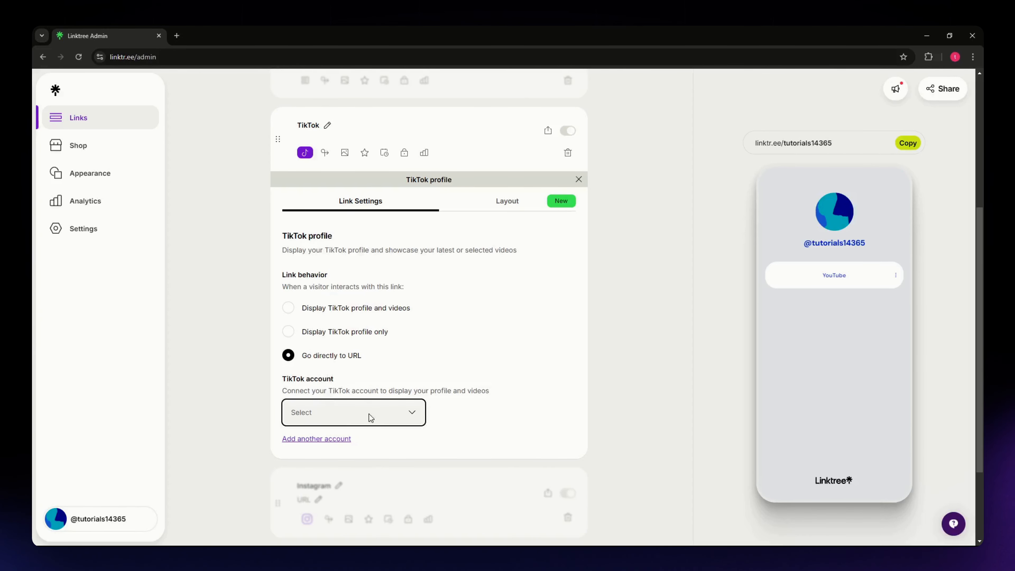
pyautogui.scroll(-1, 369, 413)
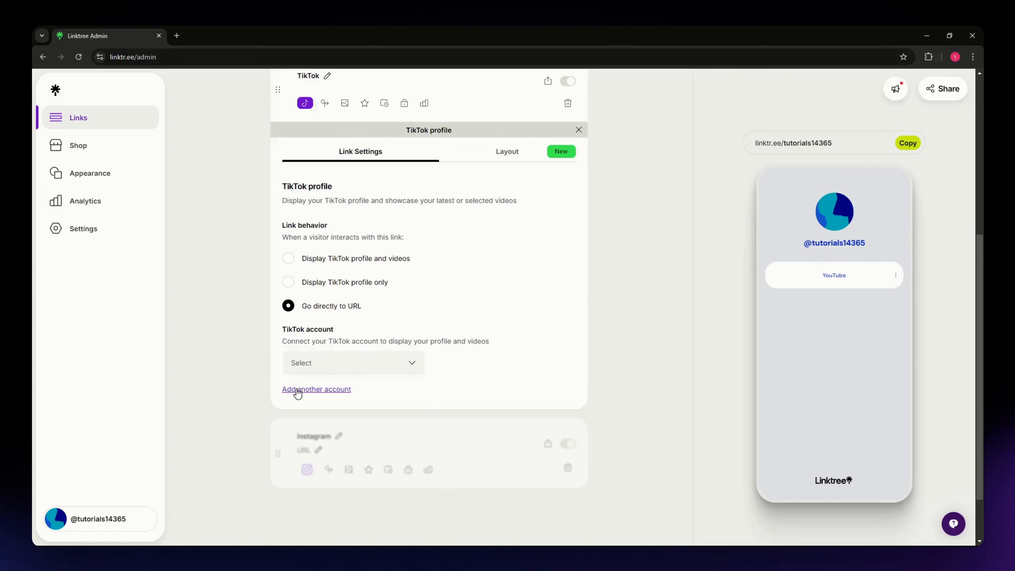
pyautogui.scroll(2, 534, 277)
# Step: Try the Featured layout for the TikTok link, restore the Classic layout and close the profile settings
pyautogui.click(513, 260)
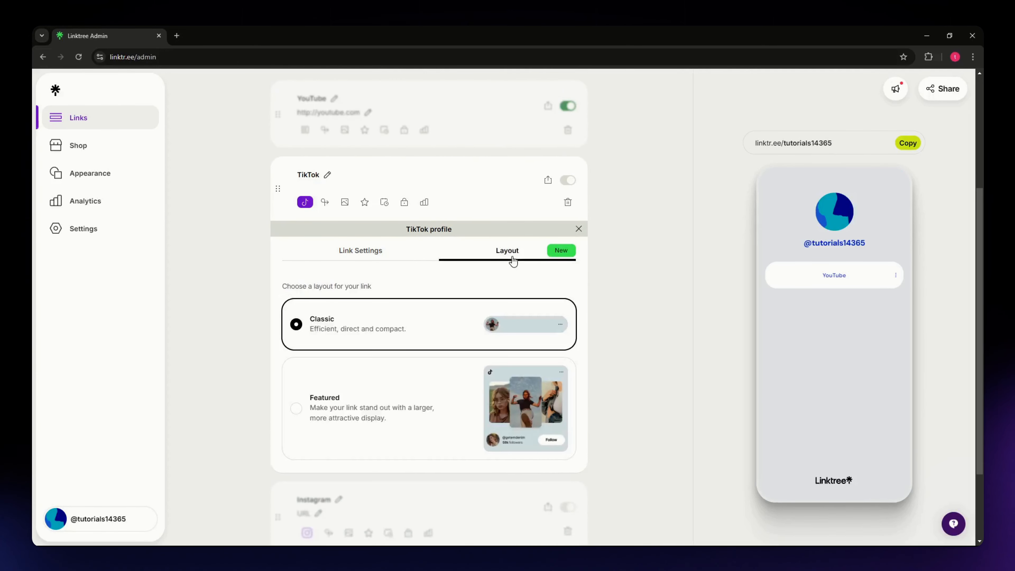
pyautogui.scroll(-2, 374, 392)
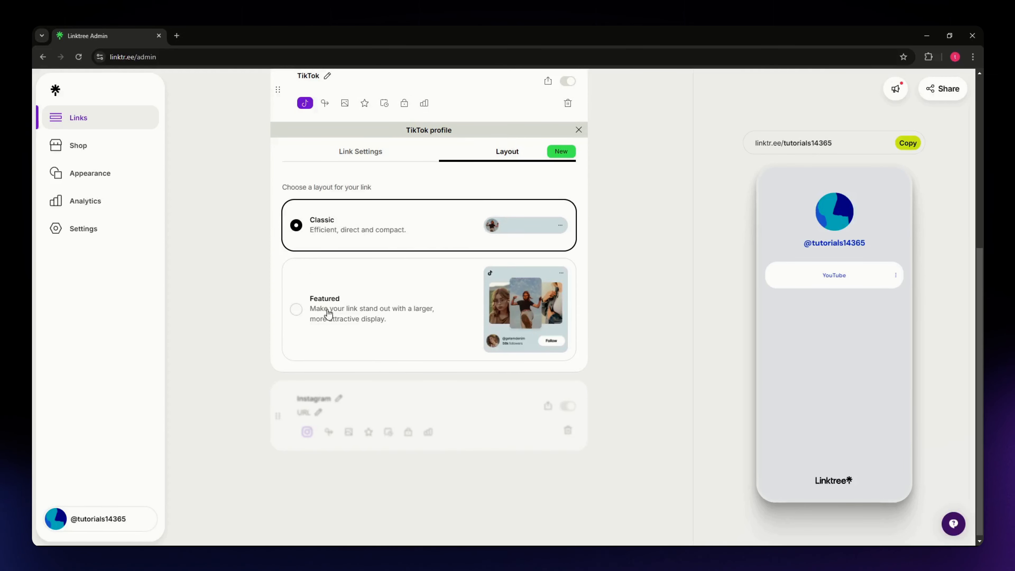
pyautogui.click(301, 315)
pyautogui.click(300, 227)
pyautogui.scroll(2, 261, 282)
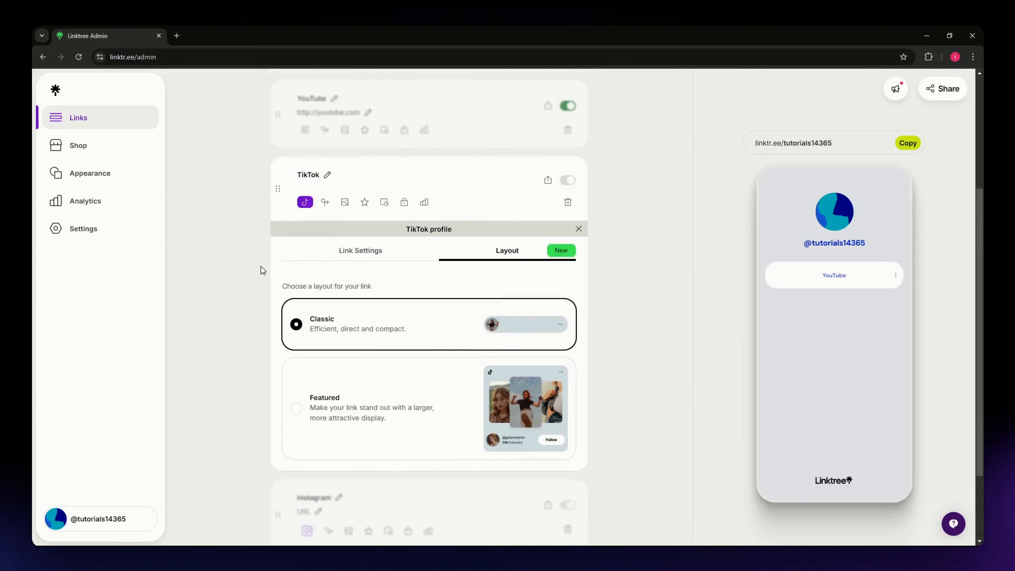
pyautogui.click(261, 267)
pyautogui.scroll(2, 224, 310)
# Step: Set the Instagram link's URL to instagram.com
pyautogui.scroll(-1, 229, 316)
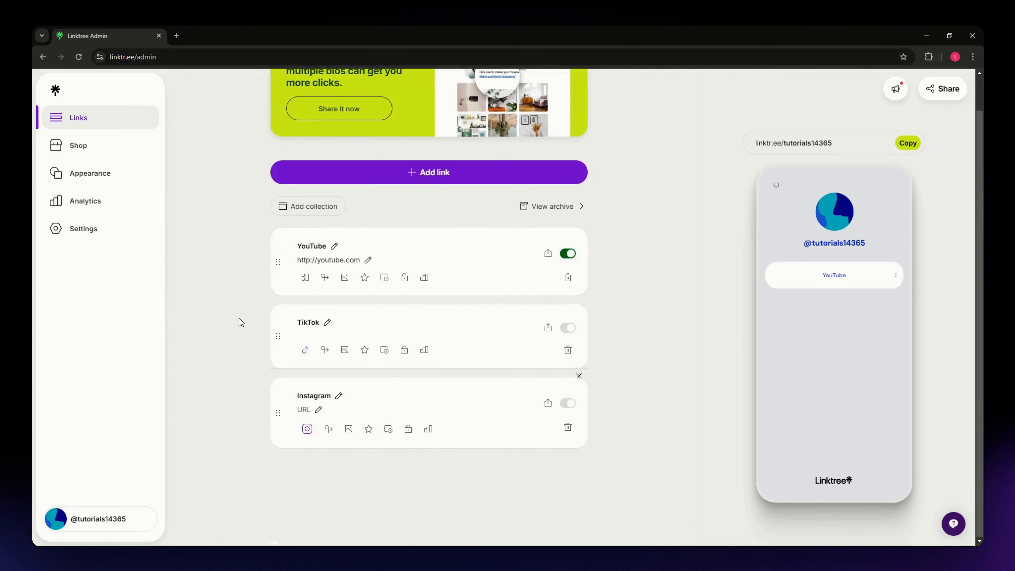
pyautogui.click(307, 412)
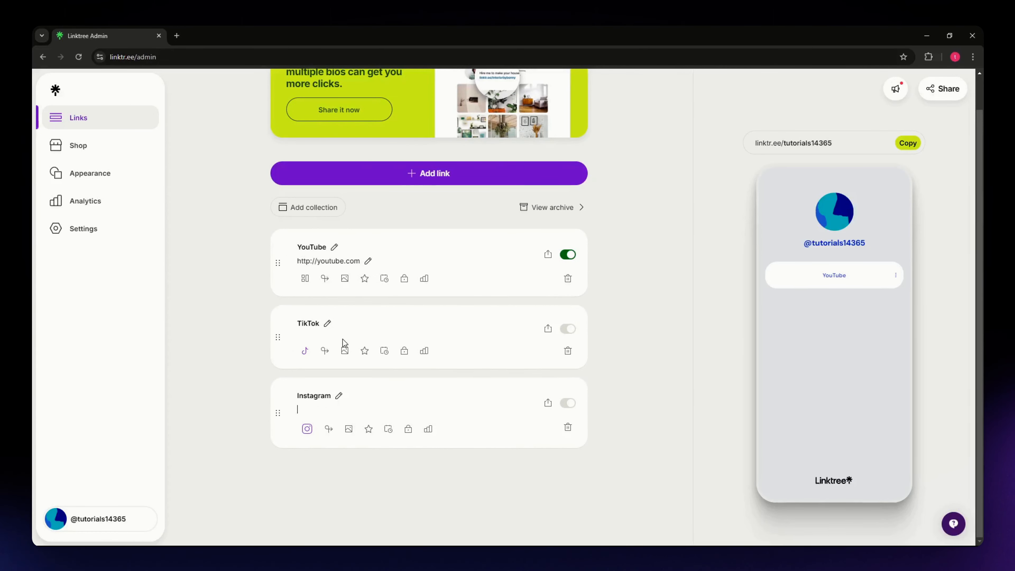
pyautogui.write('instamgram')
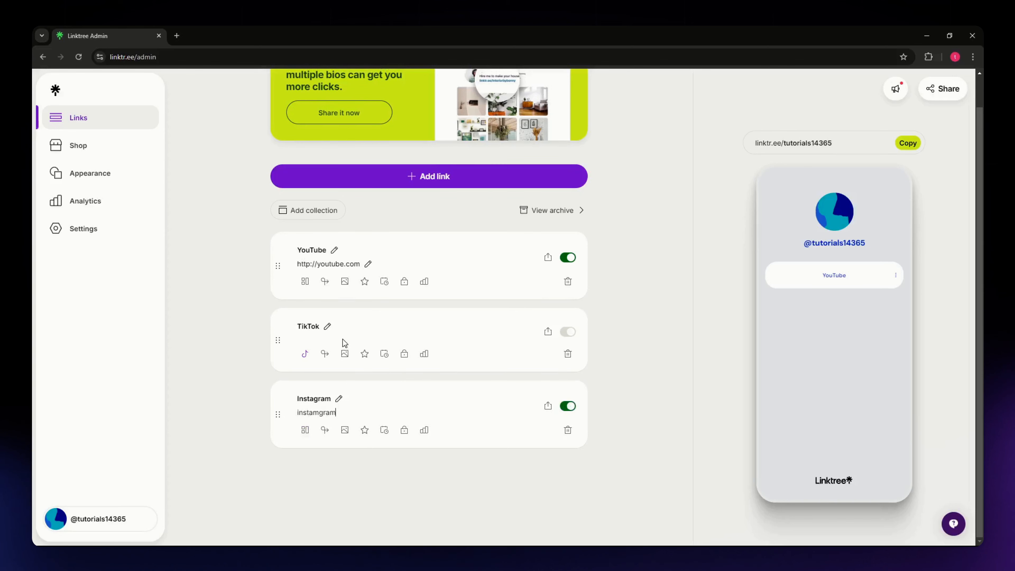
pyautogui.write('tagram.com')
pyautogui.click(221, 379)
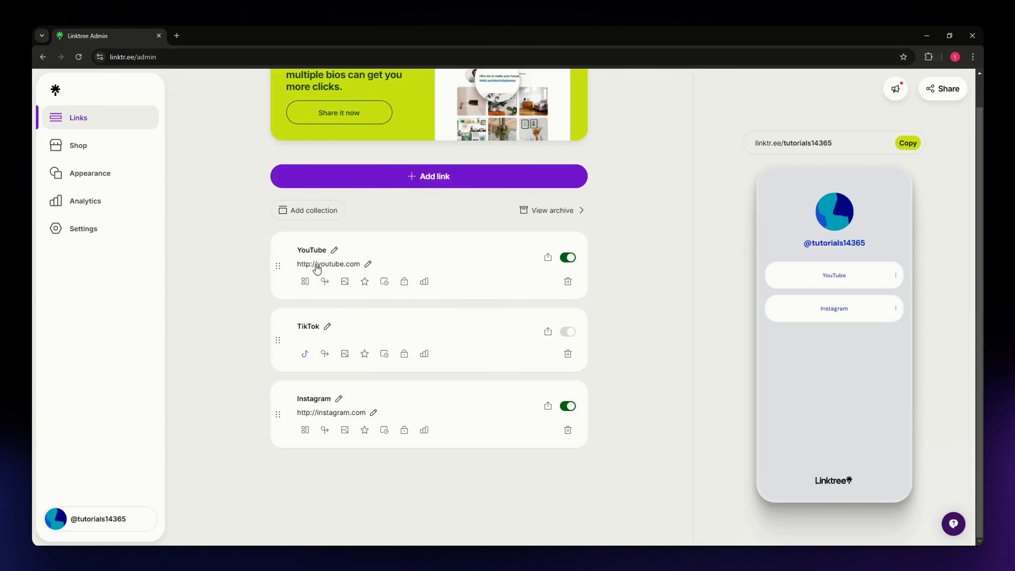
# Step: Examine the YouTube link's layout, redirect, thumbnail and schedule options, leaving them as they are
pyautogui.click(305, 282)
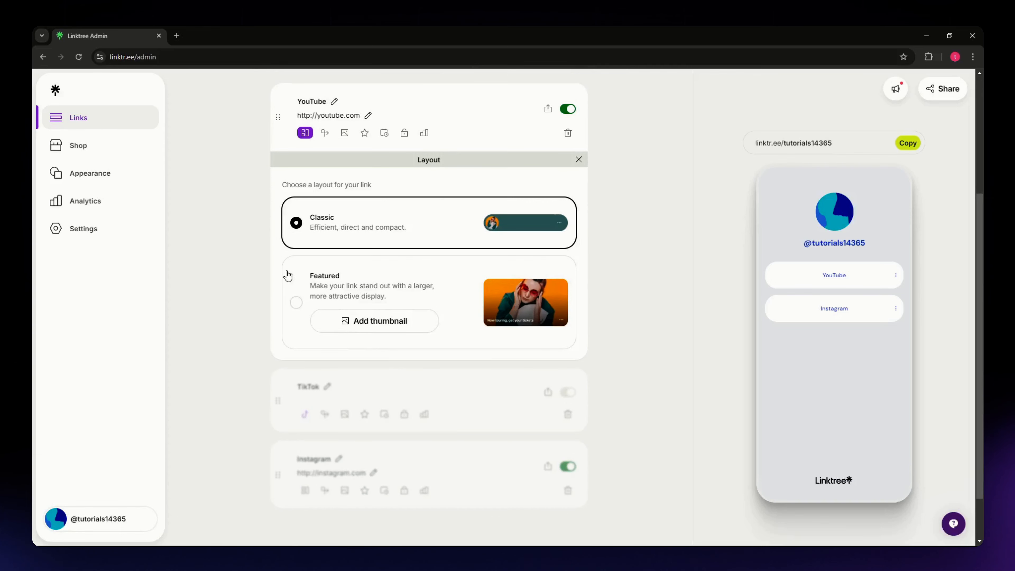
pyautogui.click(324, 134)
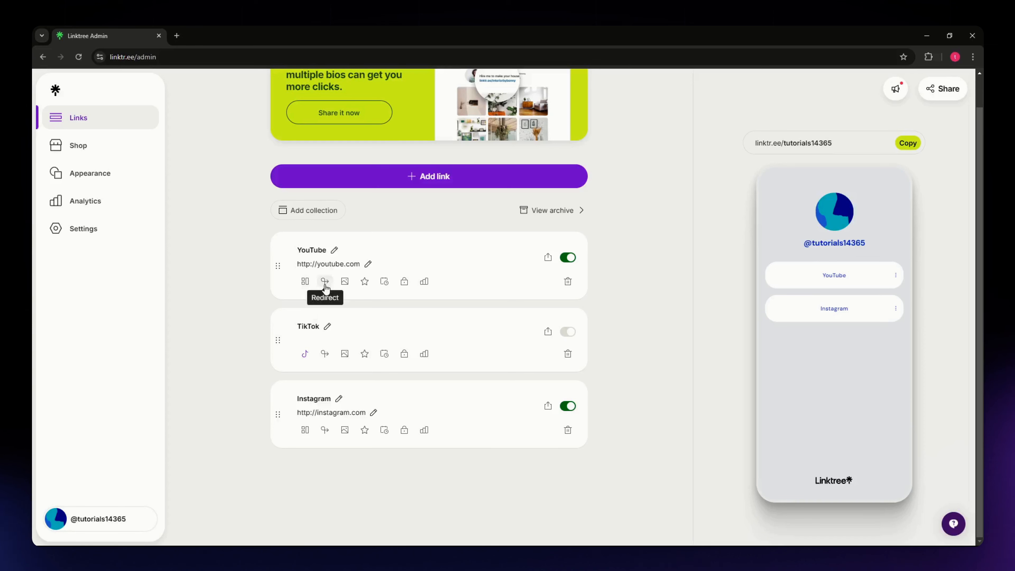
pyautogui.click(344, 283)
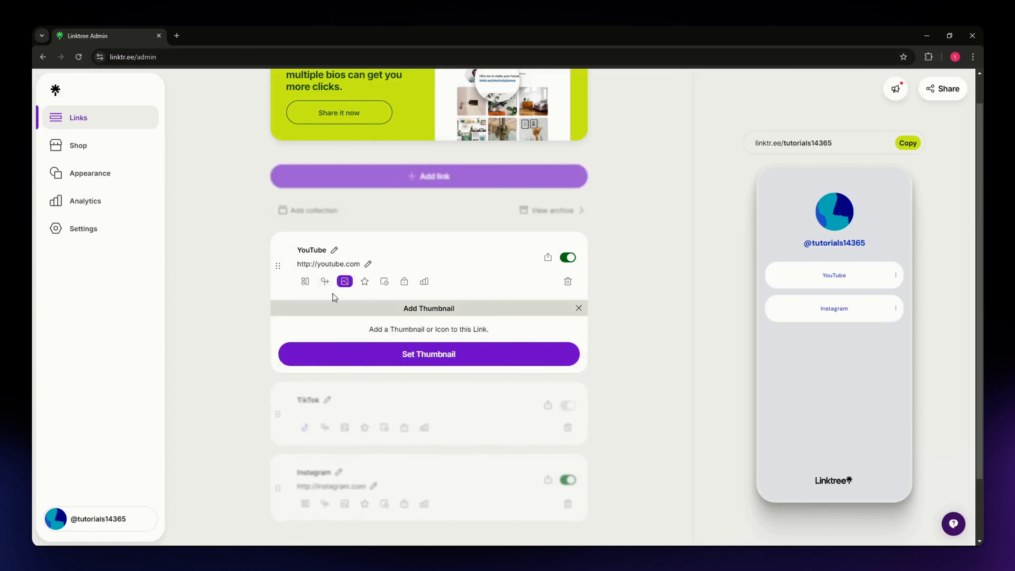
pyautogui.scroll(-1, 225, 330)
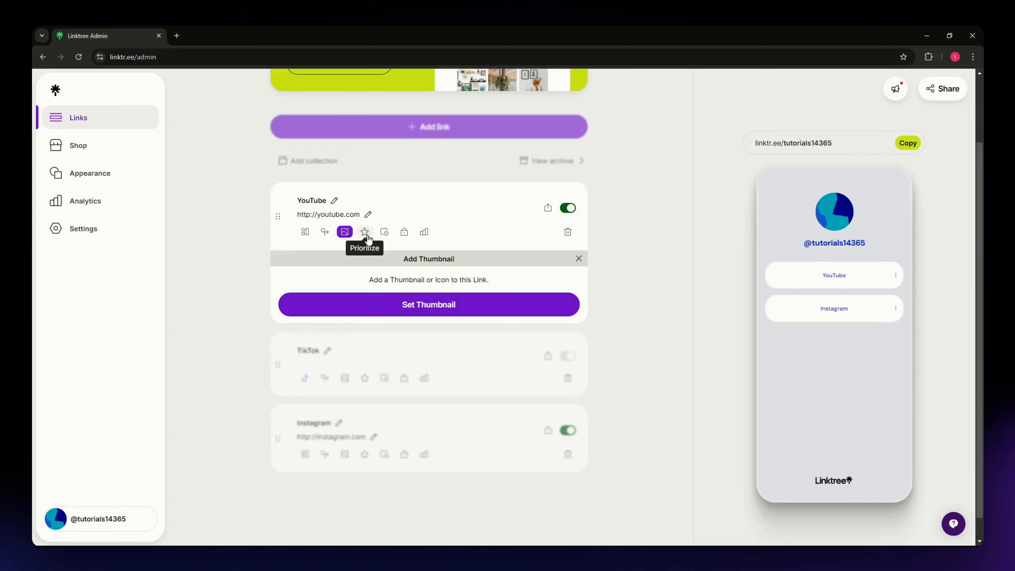
pyautogui.click(384, 233)
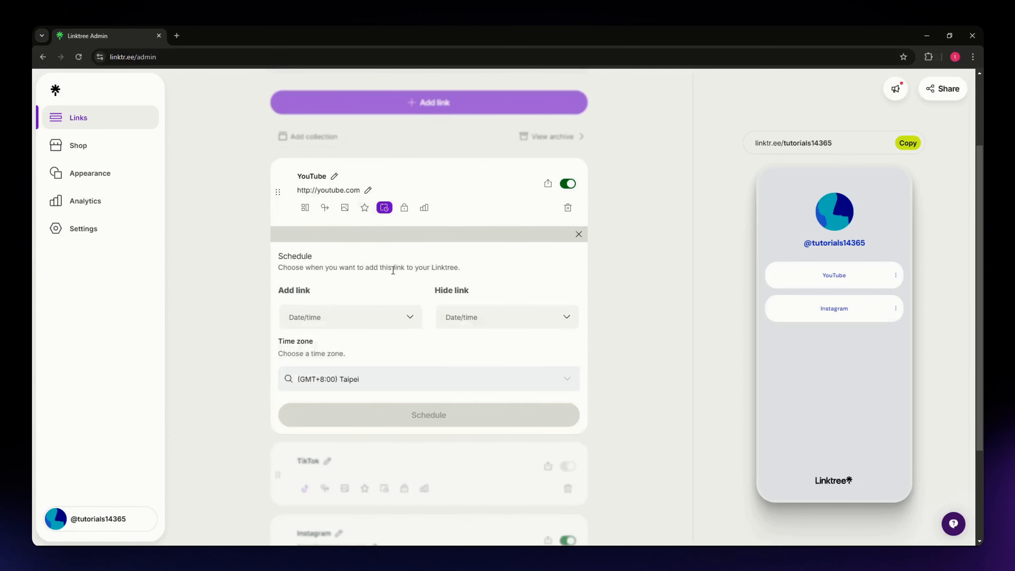
pyautogui.click(217, 333)
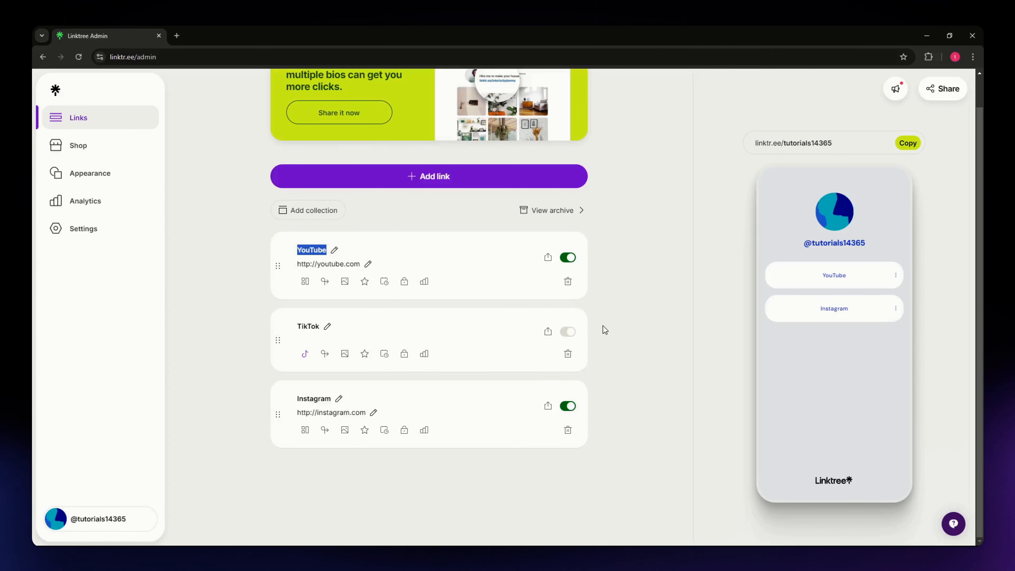
# Step: Review the YouTube link's analytics and close them
pyautogui.click(425, 283)
pyautogui.scroll(-2, 501, 375)
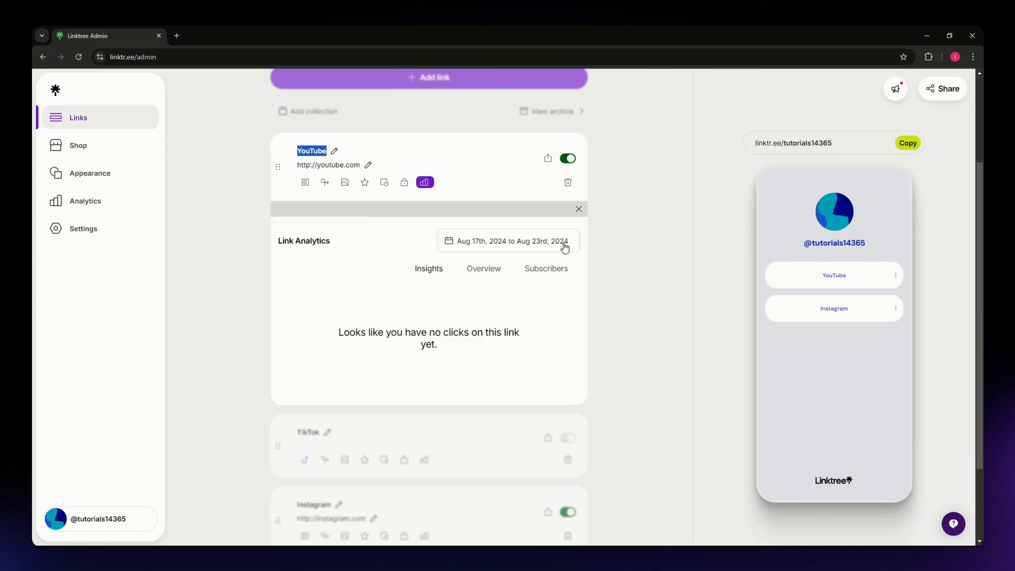
pyautogui.click(619, 229)
pyautogui.click(578, 209)
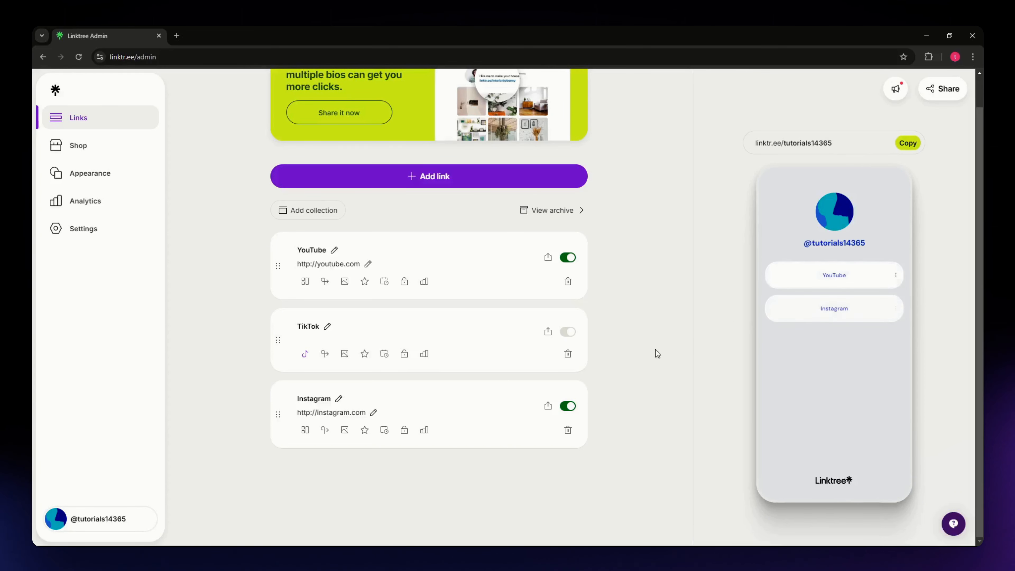
# Step: Open the Appearance settings and examine the profile image, image style, title and bio options
pyautogui.scroll(1, 583, 304)
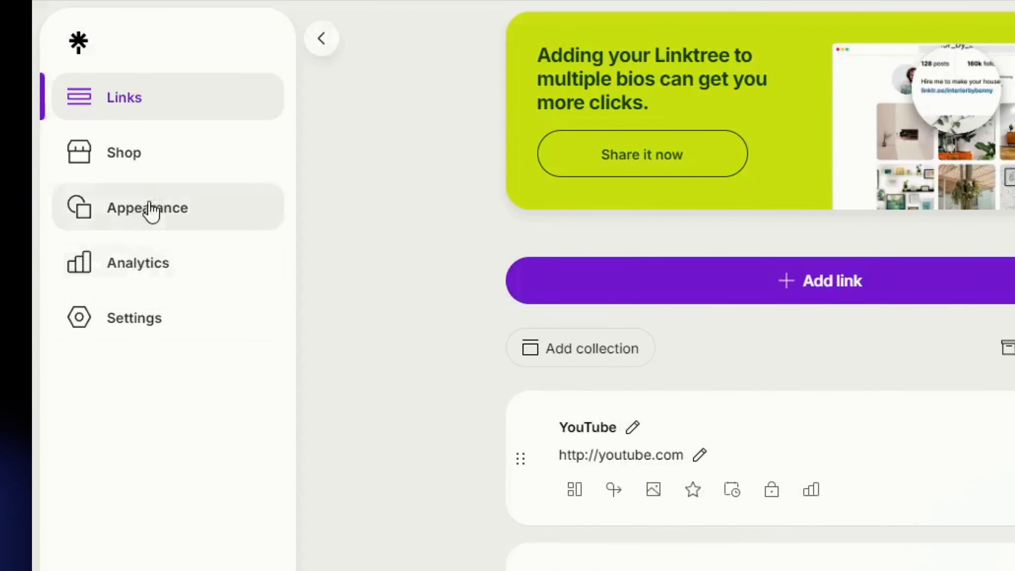
pyautogui.click(156, 208)
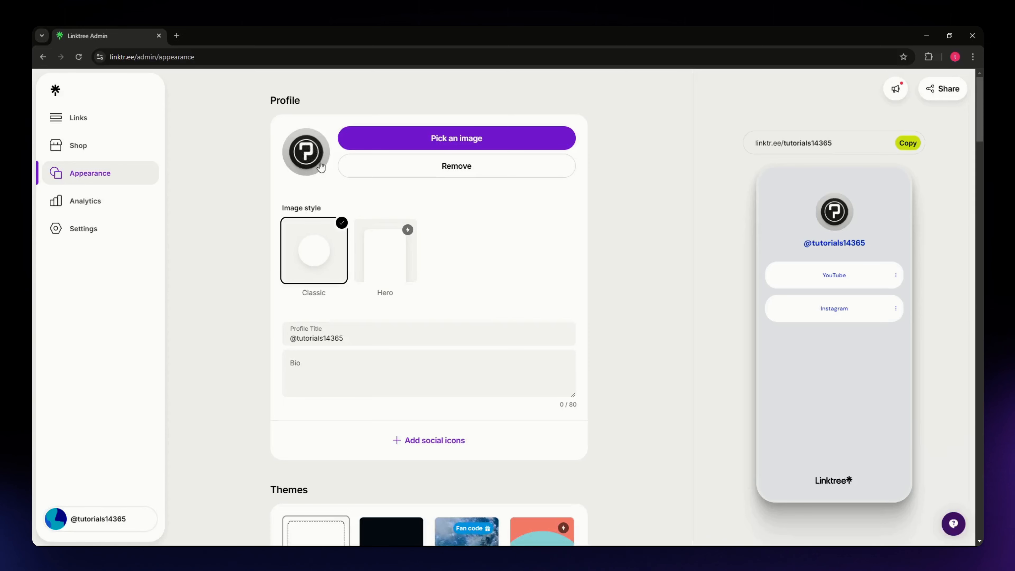
pyautogui.scroll(-1, 209, 281)
pyautogui.scroll(-2, 208, 281)
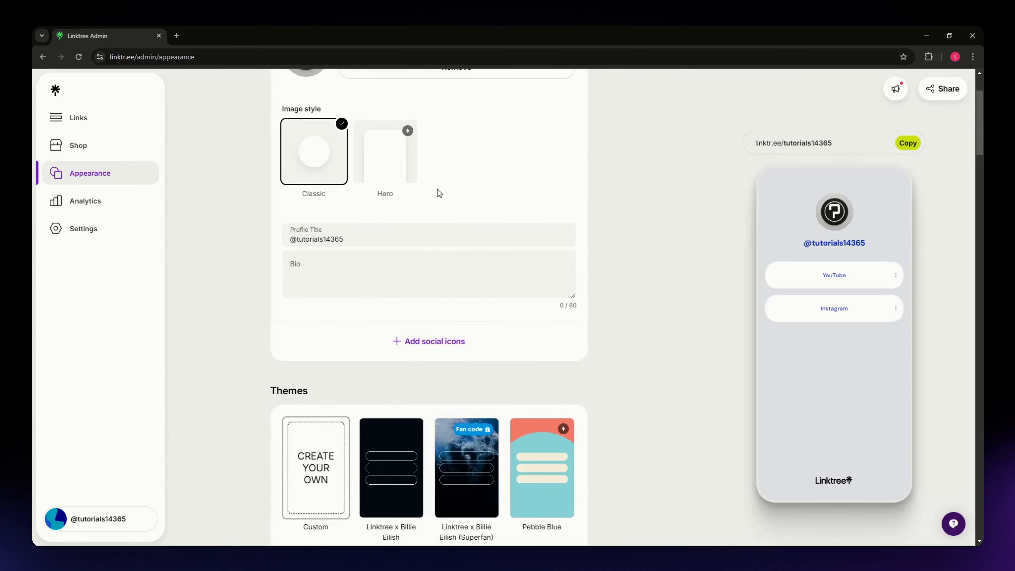
pyautogui.click(301, 280)
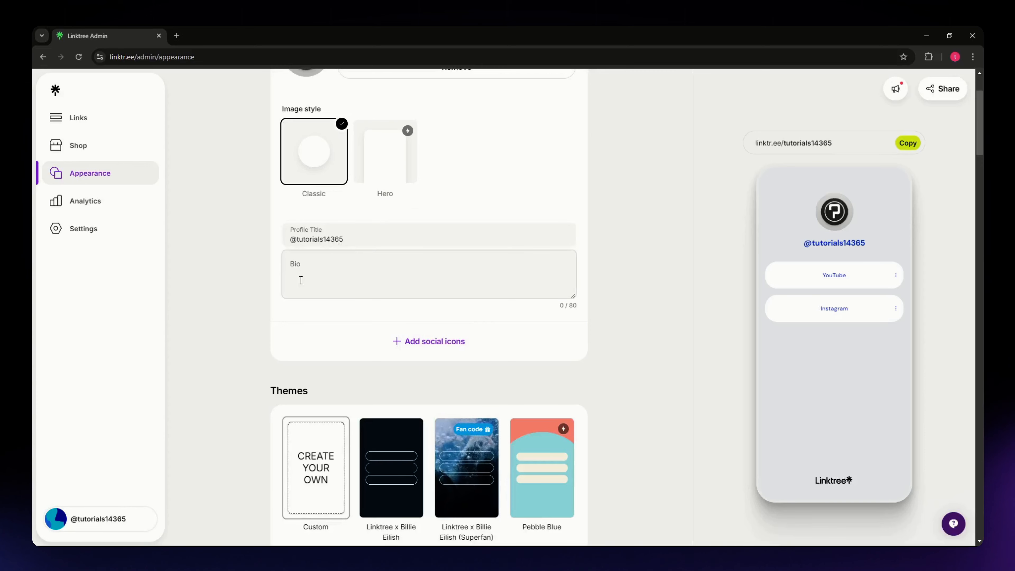
pyautogui.doubleClick(244, 253)
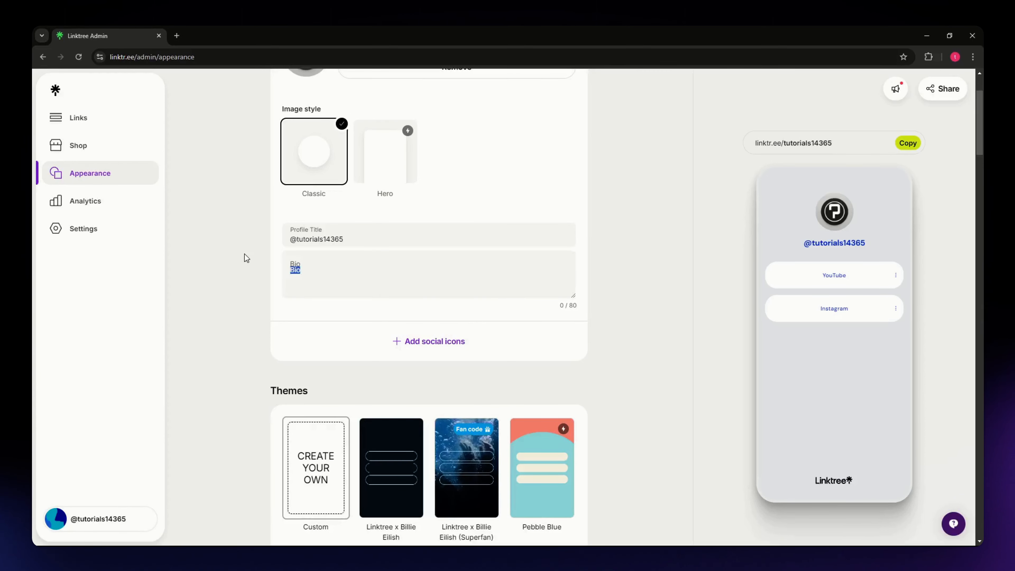
pyautogui.scroll(-2, 224, 276)
pyautogui.scroll(-2, 240, 270)
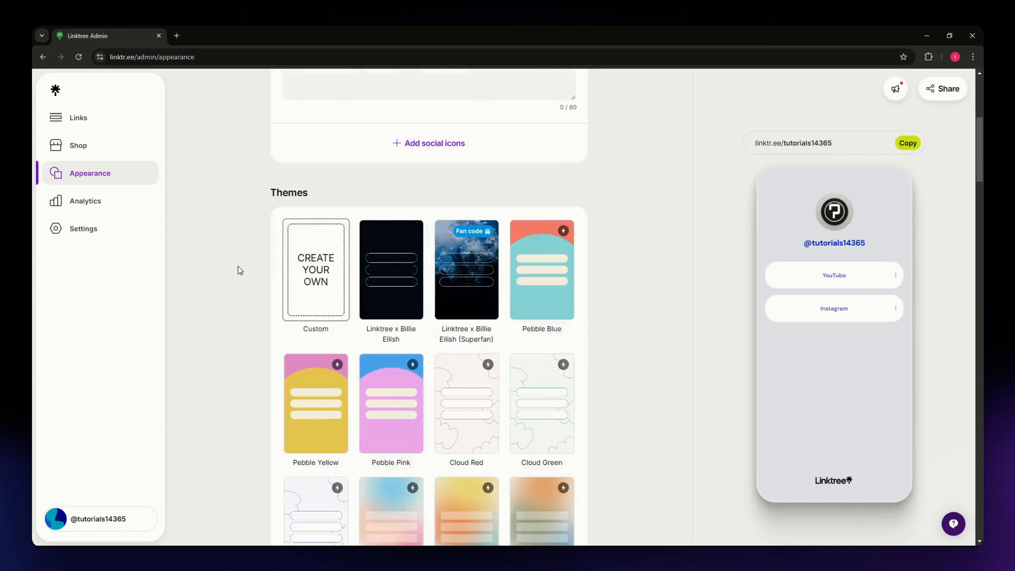
pyautogui.scroll(3, 240, 270)
pyautogui.scroll(3, 237, 266)
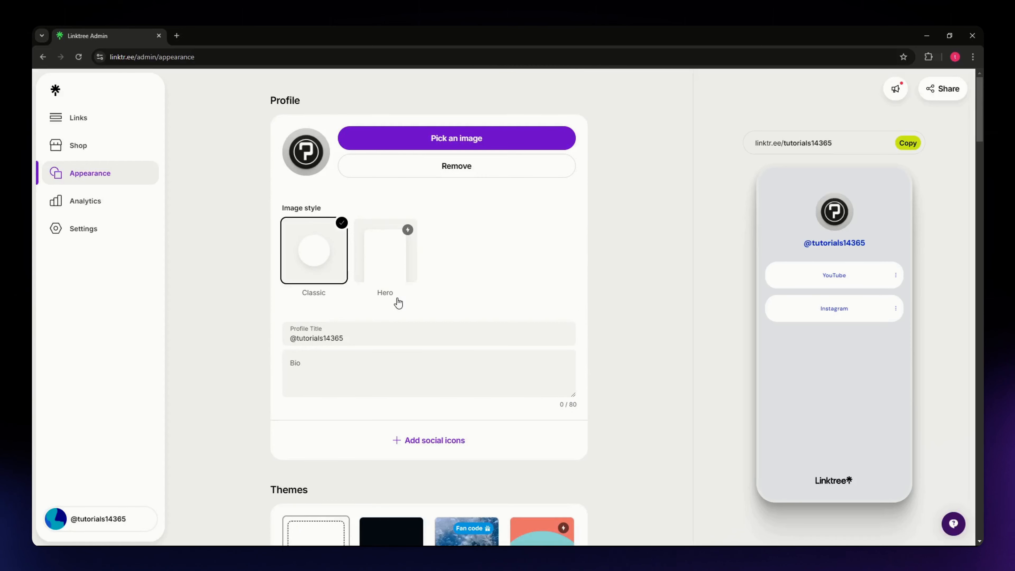
# Step: Browse the available themes and apply the Breeze Pink theme to the profile page
pyautogui.scroll(-8, 240, 316)
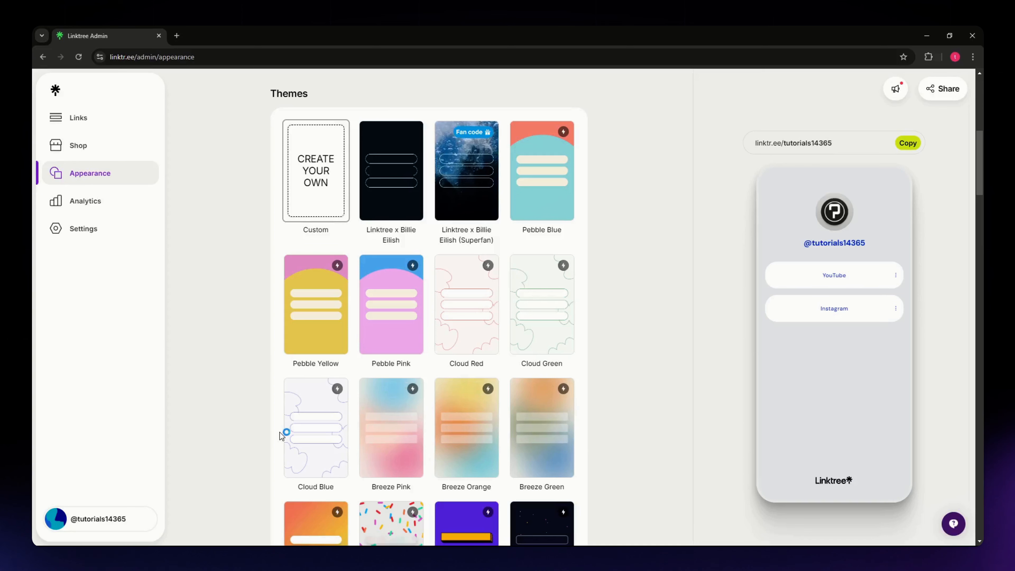
pyautogui.scroll(-5, 279, 431)
pyautogui.scroll(-4, 280, 420)
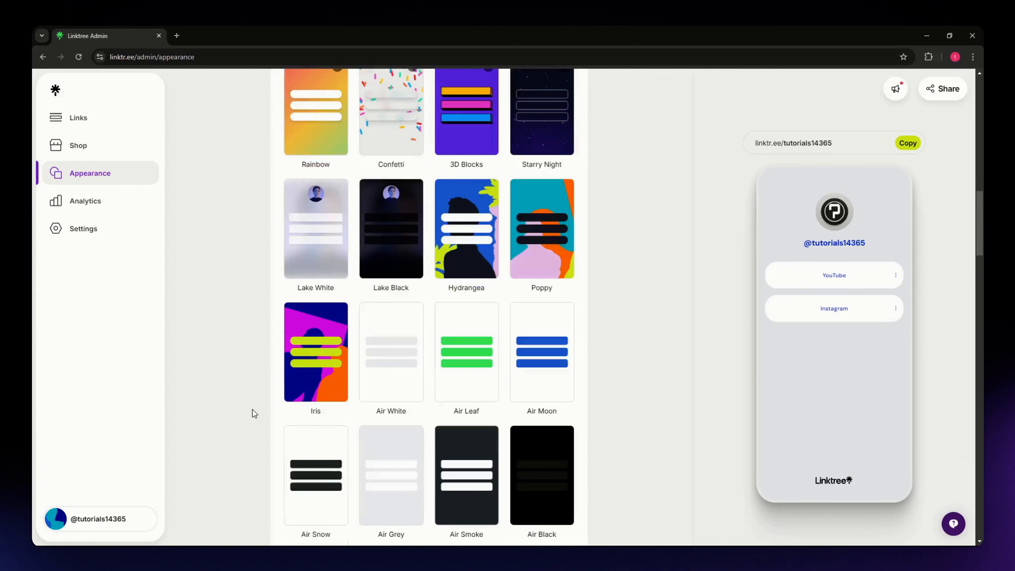
pyautogui.scroll(-5, 256, 405)
pyautogui.scroll(12, 263, 398)
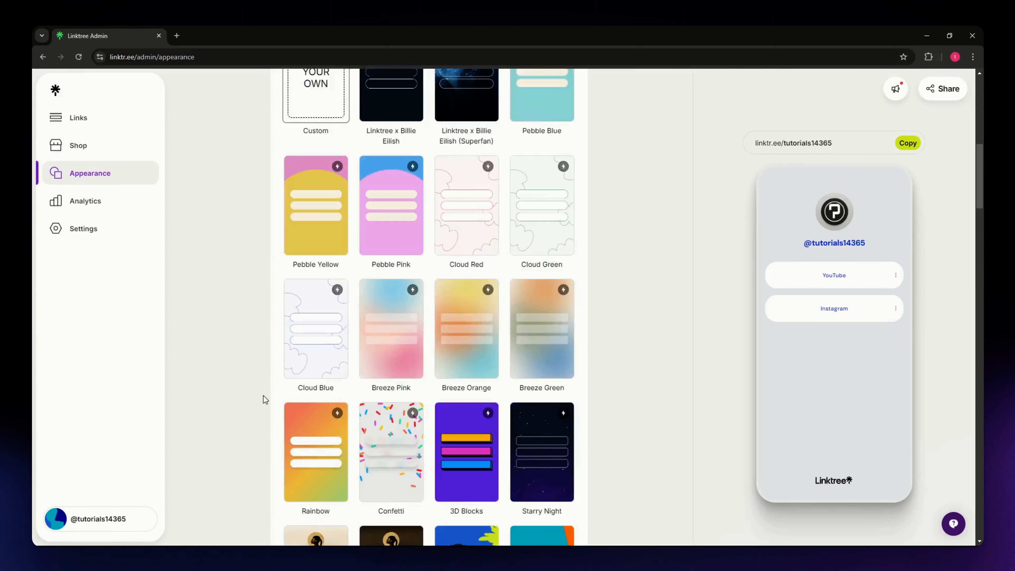
pyautogui.click(395, 339)
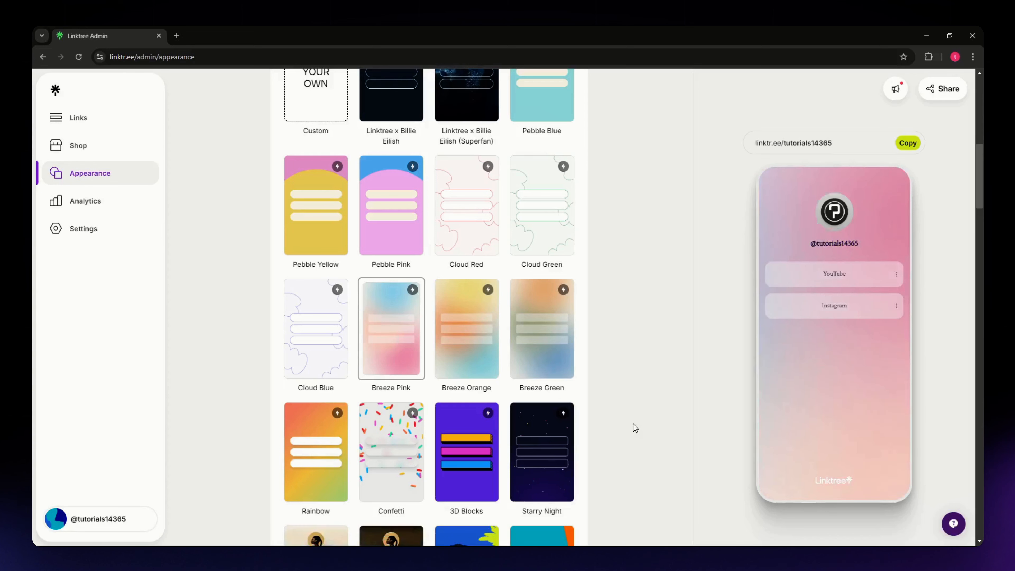
# Step: Switch the profile page to the Custom theme and review its background options
pyautogui.scroll(4, 636, 428)
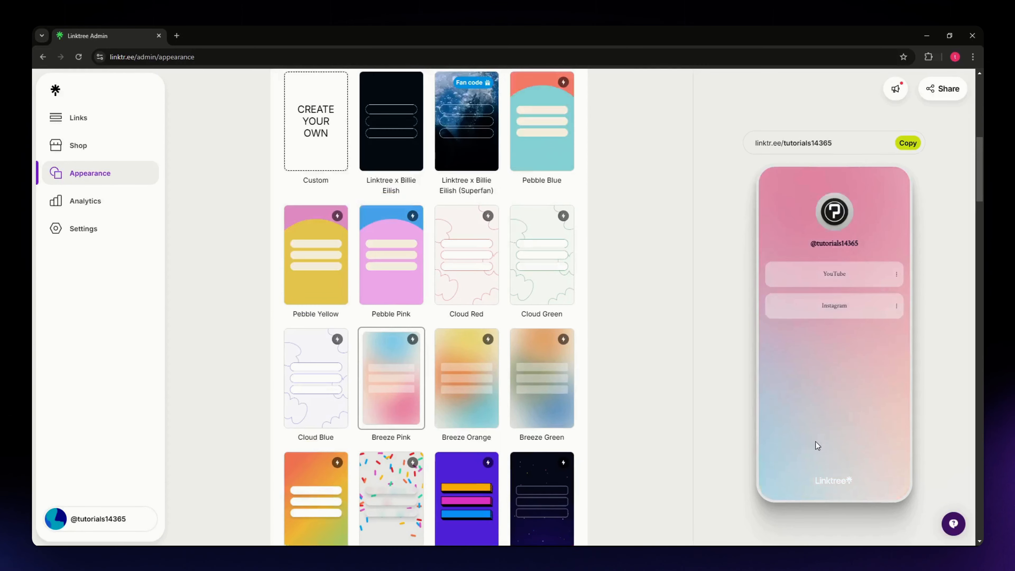
pyautogui.scroll(-1, 260, 359)
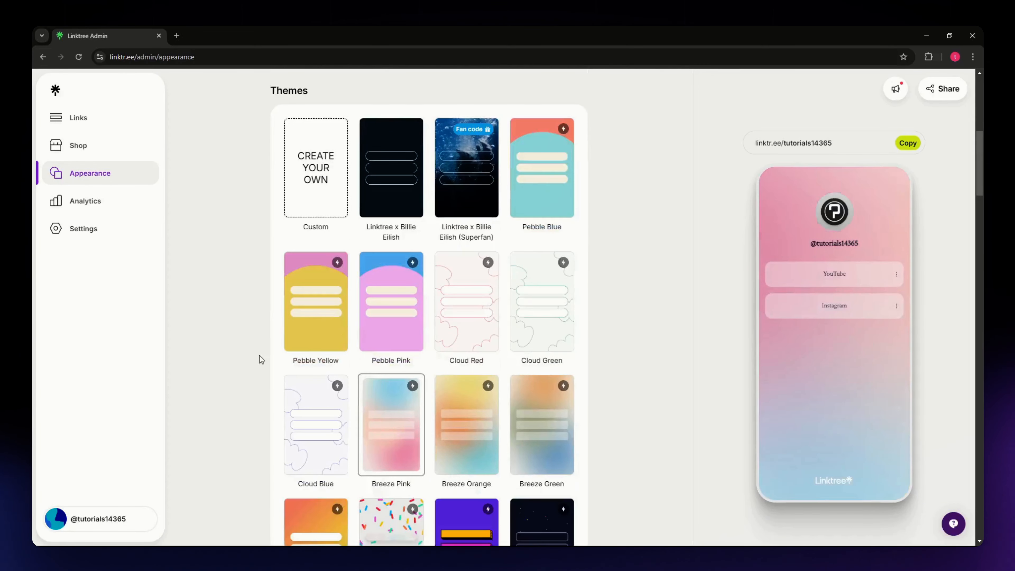
pyautogui.scroll(-3, 260, 355)
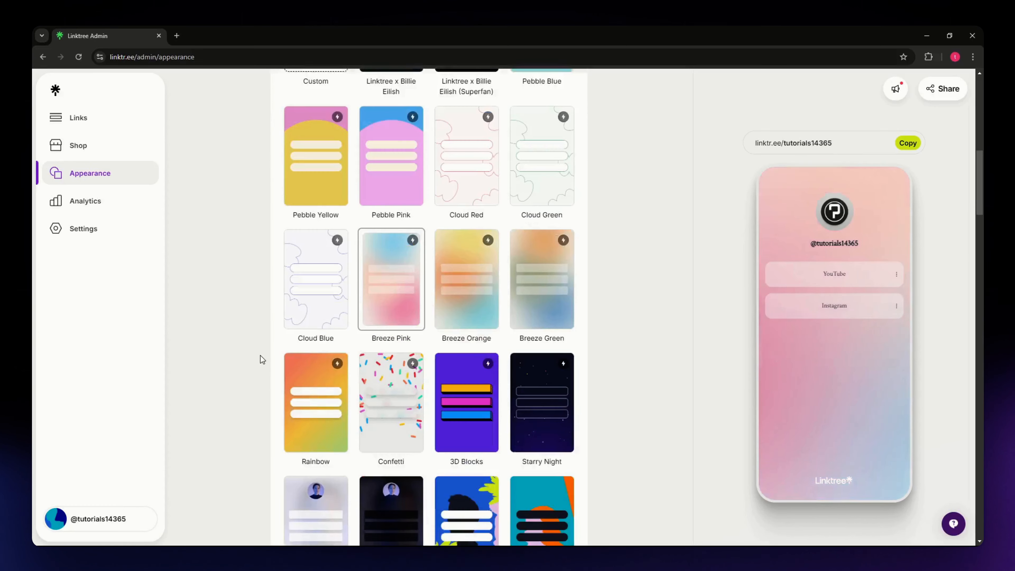
pyautogui.scroll(3, 260, 355)
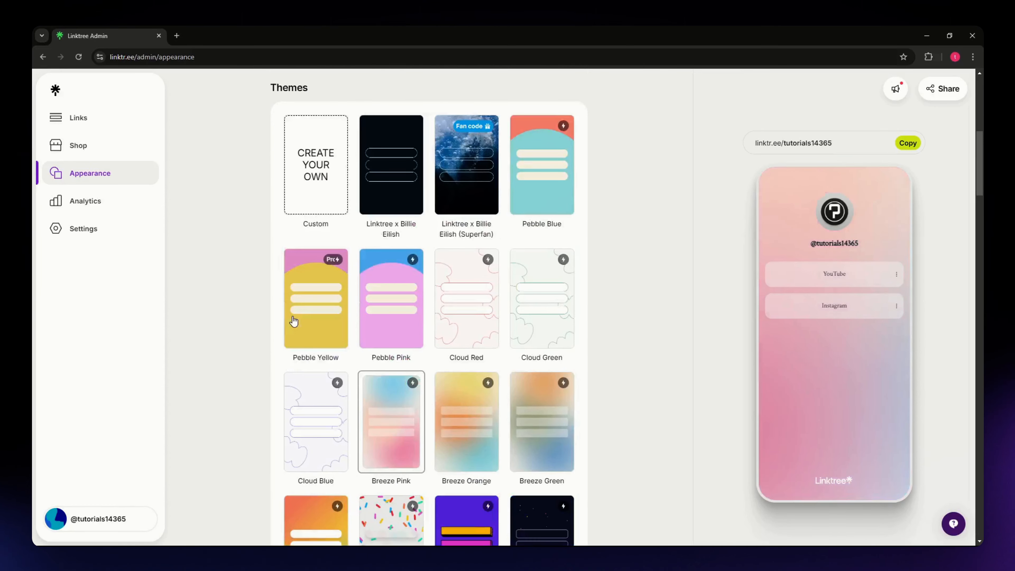
pyautogui.scroll(1, 313, 179)
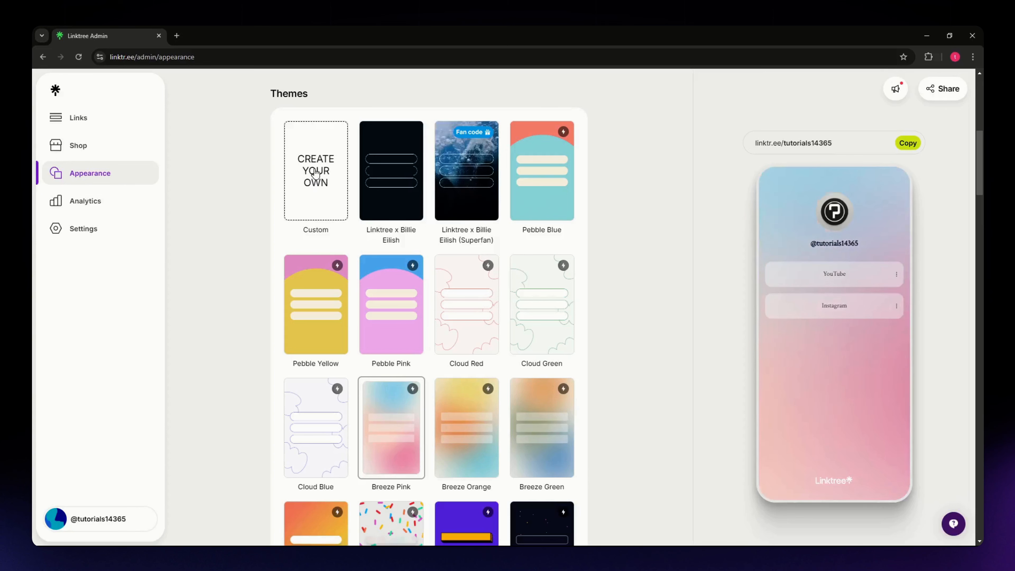
pyautogui.click(313, 179)
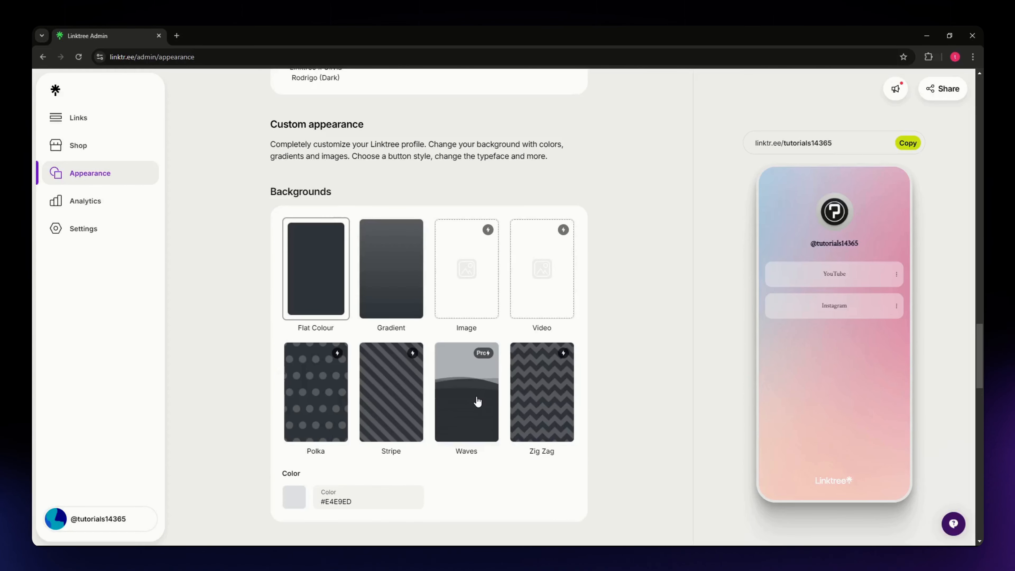
pyautogui.scroll(-1, 519, 387)
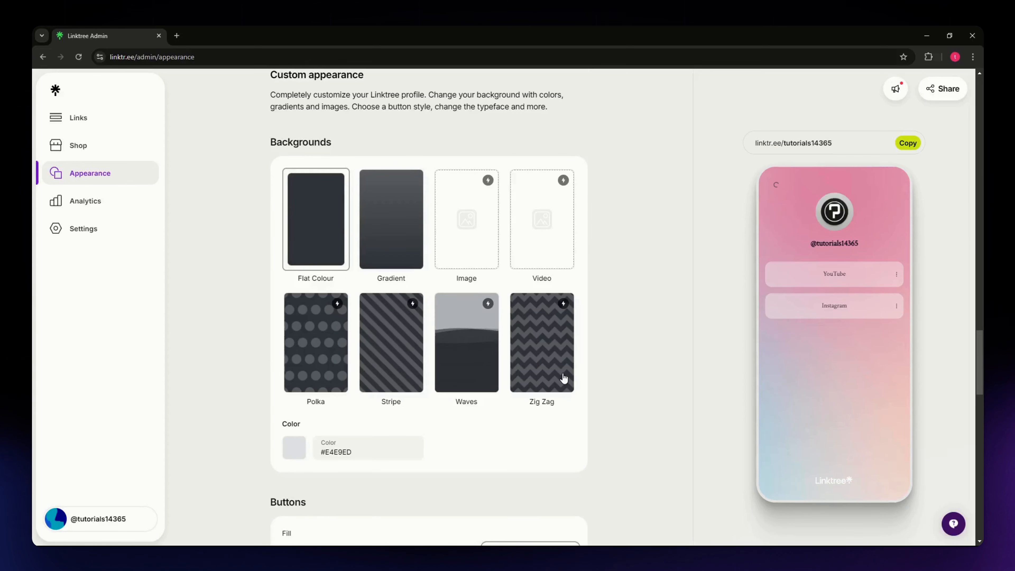
pyautogui.scroll(1, 294, 324)
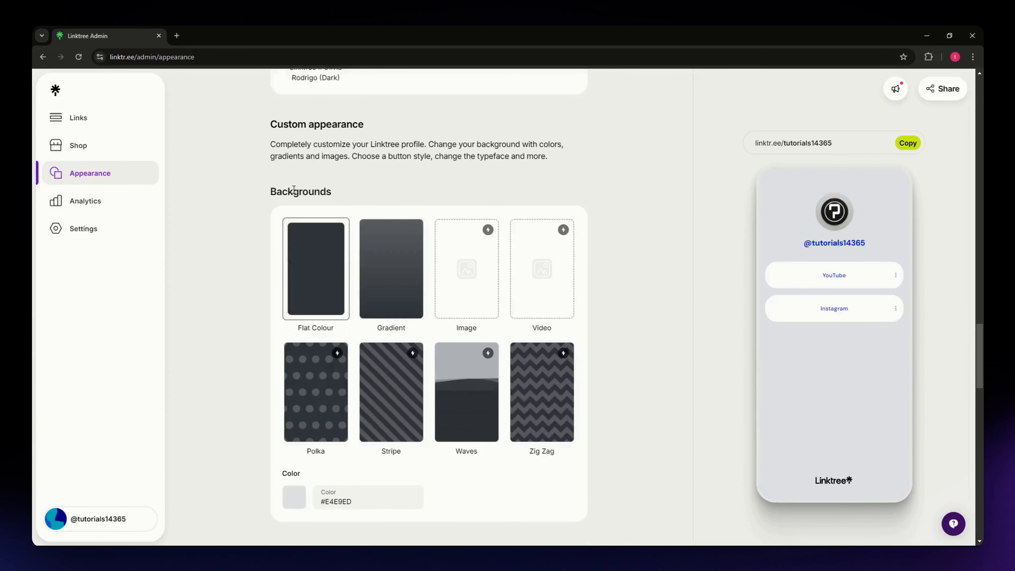
pyautogui.scroll(-1, 255, 383)
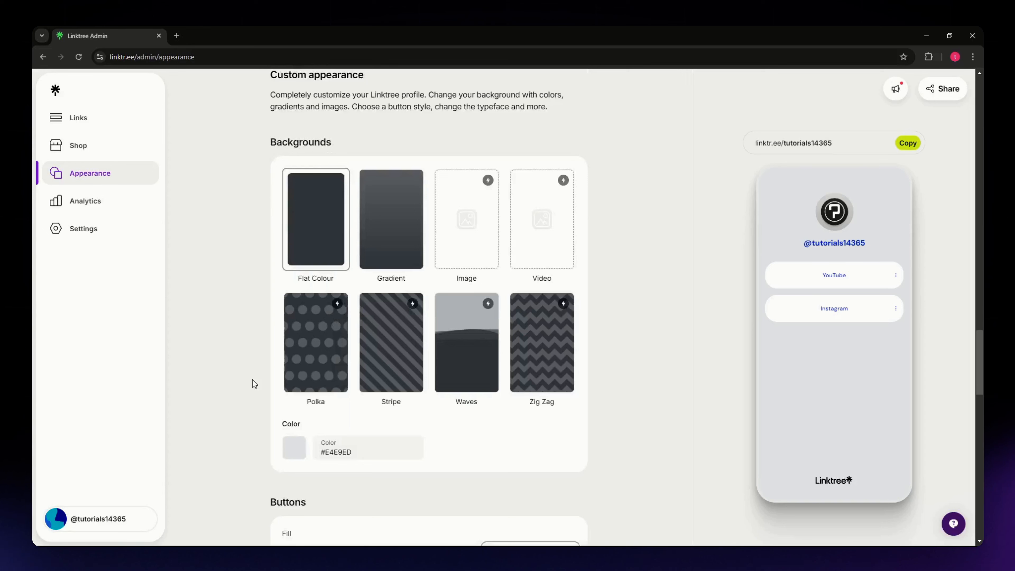
# Step: Give the page a gradient background in the colour #f5b6ff with the Gradient Down direction
pyautogui.click(411, 246)
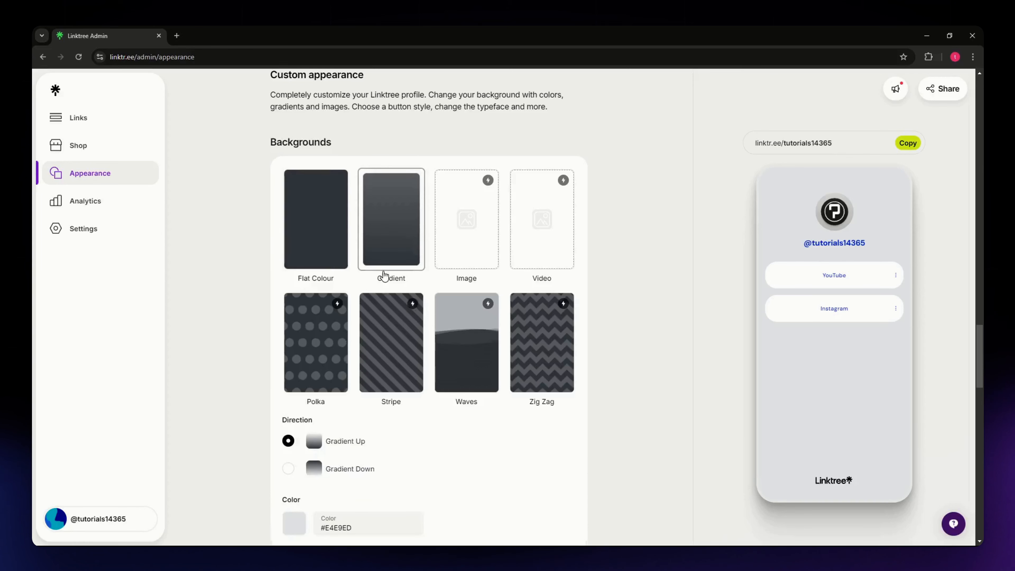
pyautogui.scroll(-2, 270, 457)
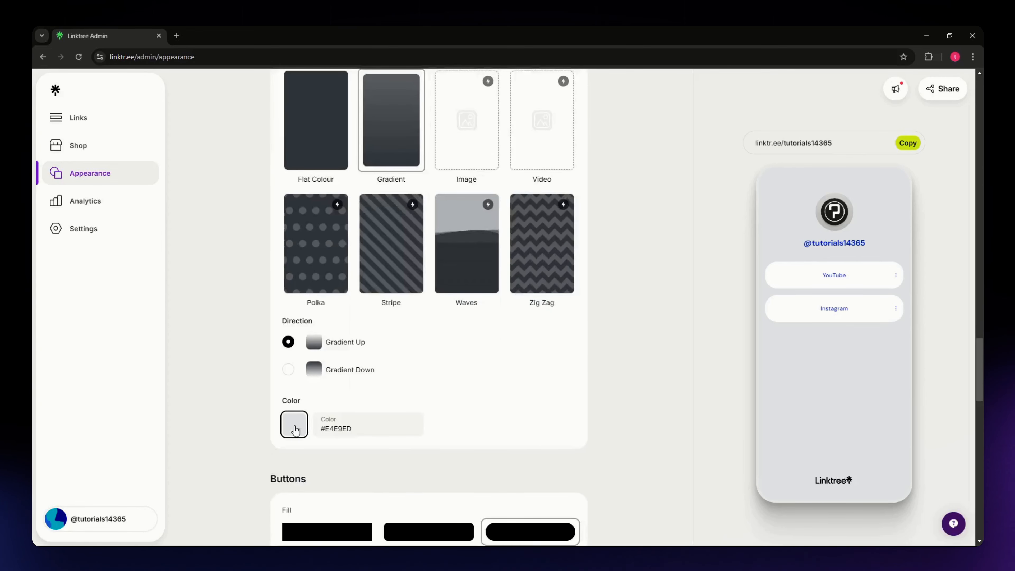
pyautogui.click(294, 429)
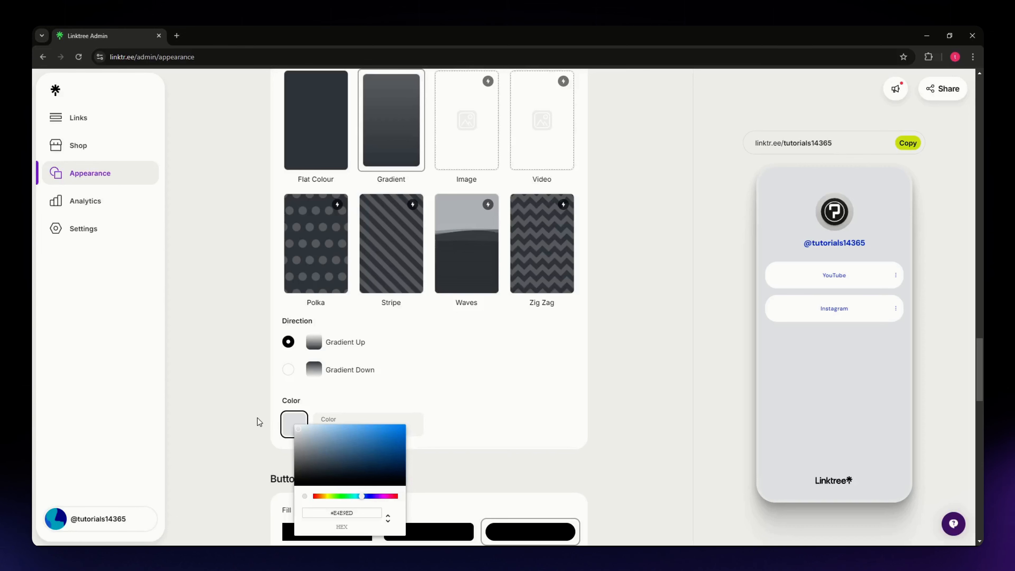
pyautogui.scroll(-2, 257, 417)
pyautogui.click(370, 399)
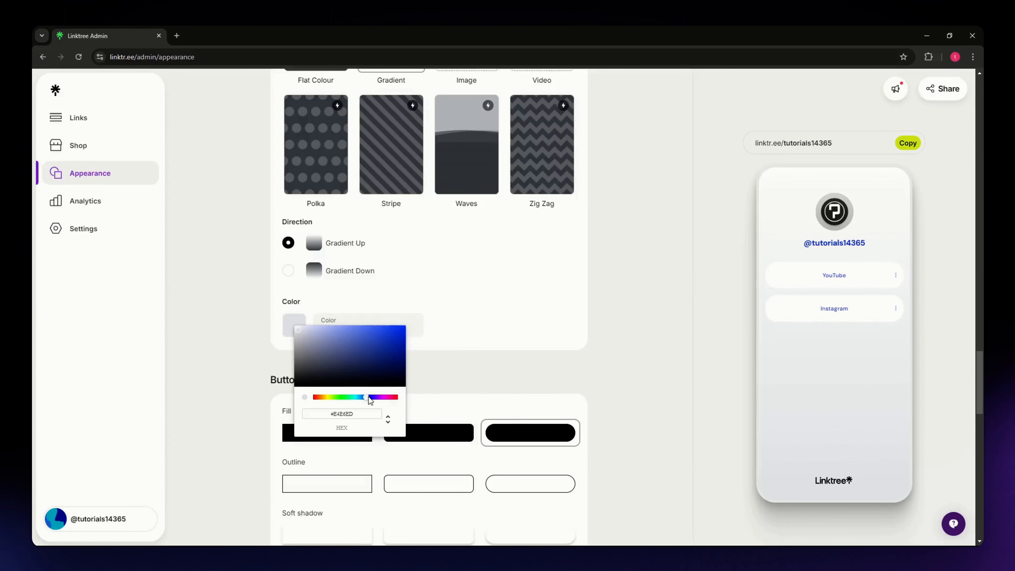
pyautogui.click(382, 397)
pyautogui.click(364, 328)
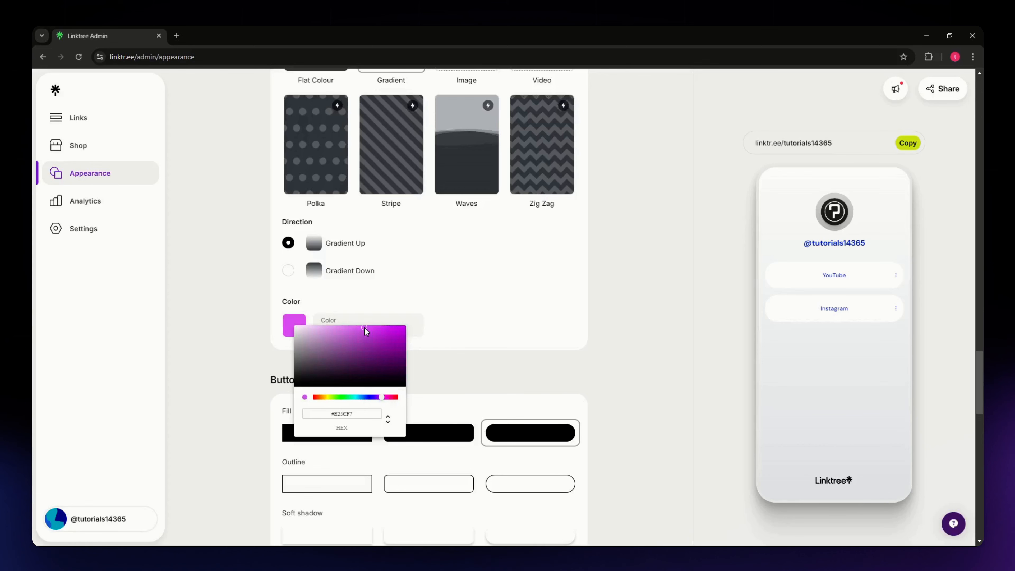
pyautogui.click(327, 326)
pyautogui.click(326, 326)
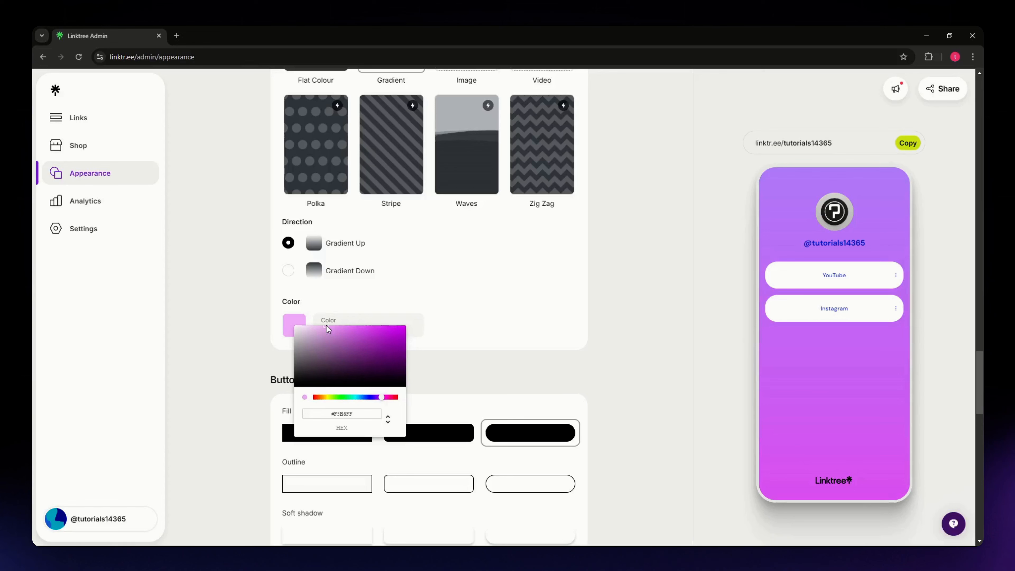
pyautogui.click(307, 234)
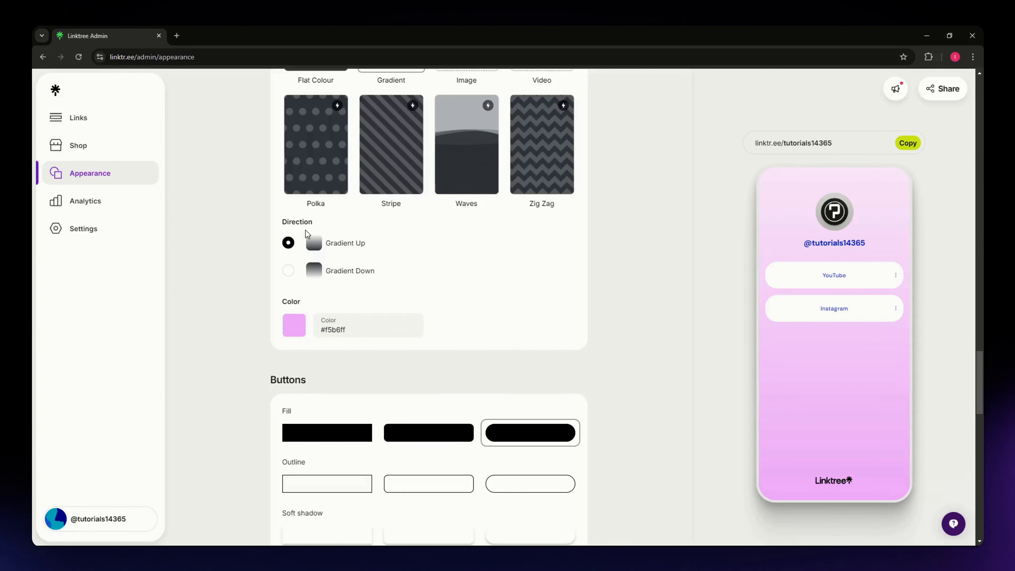
pyautogui.click(289, 271)
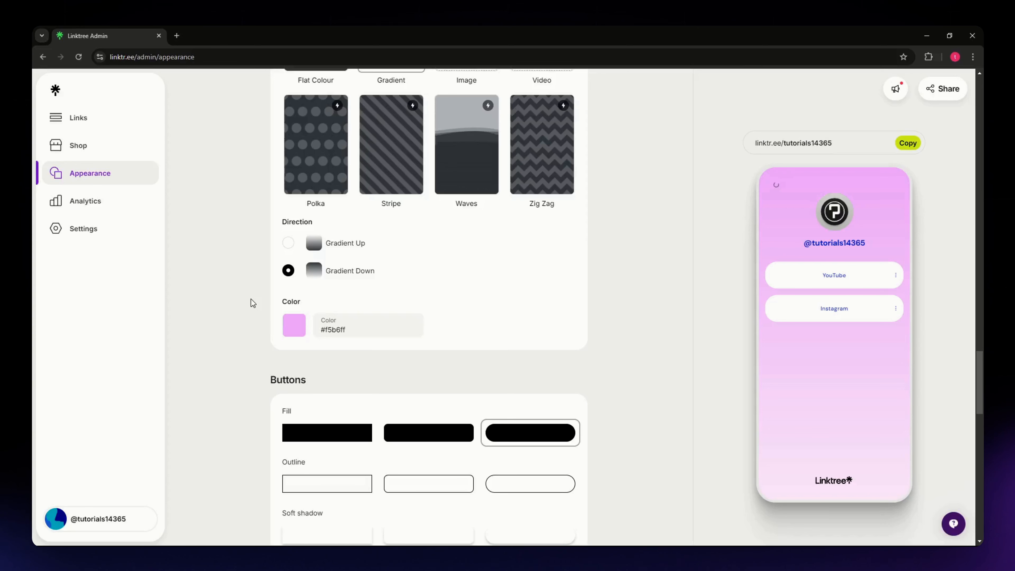
# Step: Try the square-cornered Fill button style and restore the fully rounded Fill style
pyautogui.scroll(-6, 471, 211)
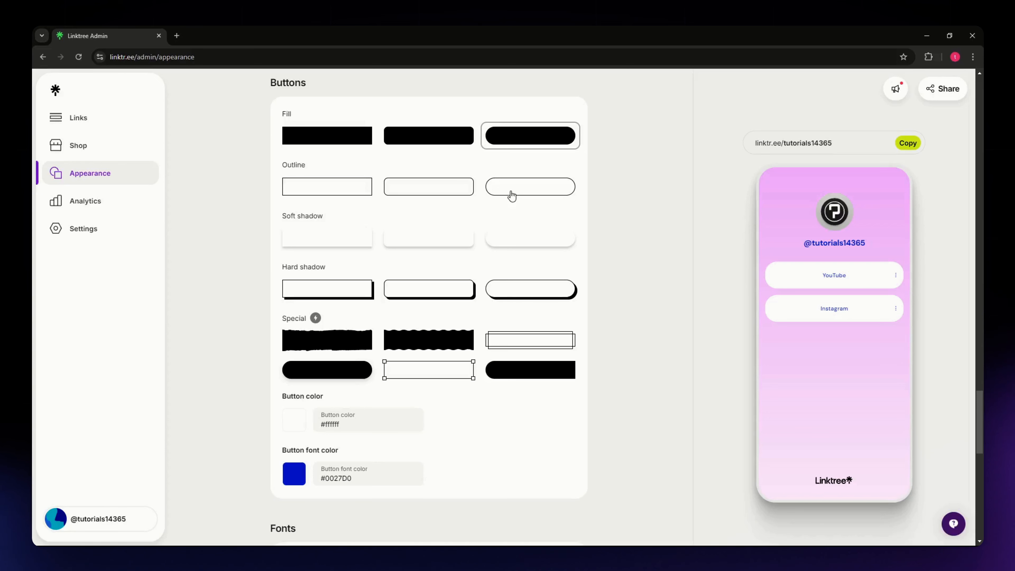
pyautogui.click(305, 137)
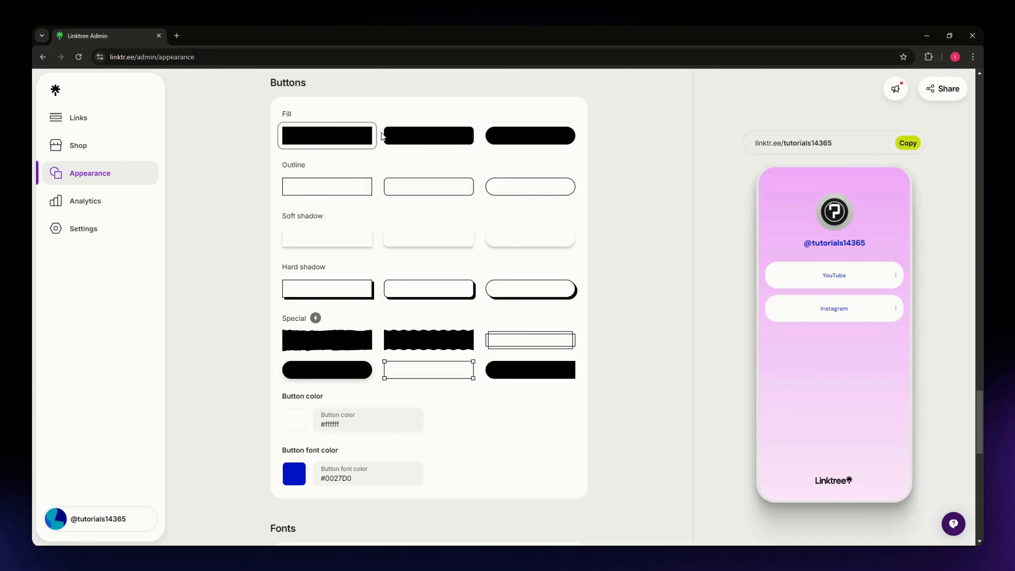
pyautogui.click(494, 136)
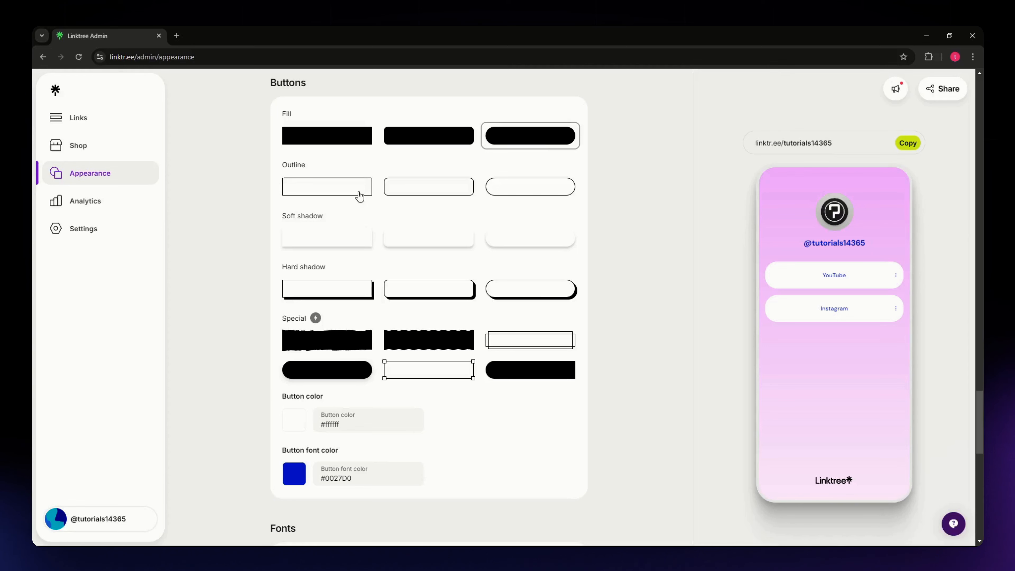
# Step: Examine the remaining button styles and the button colour options without changing them
pyautogui.scroll(-1, 337, 225)
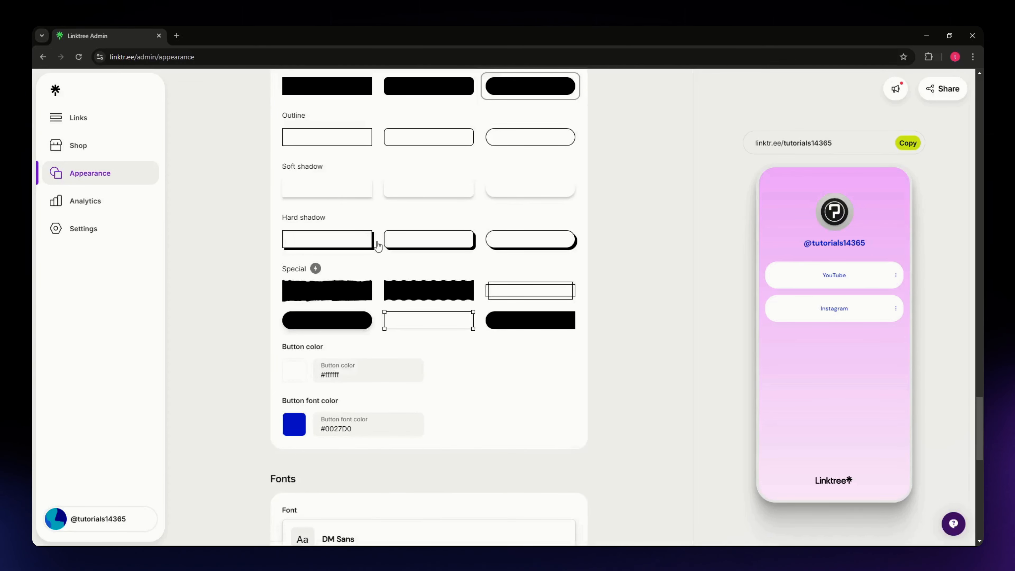
pyautogui.scroll(-2, 329, 324)
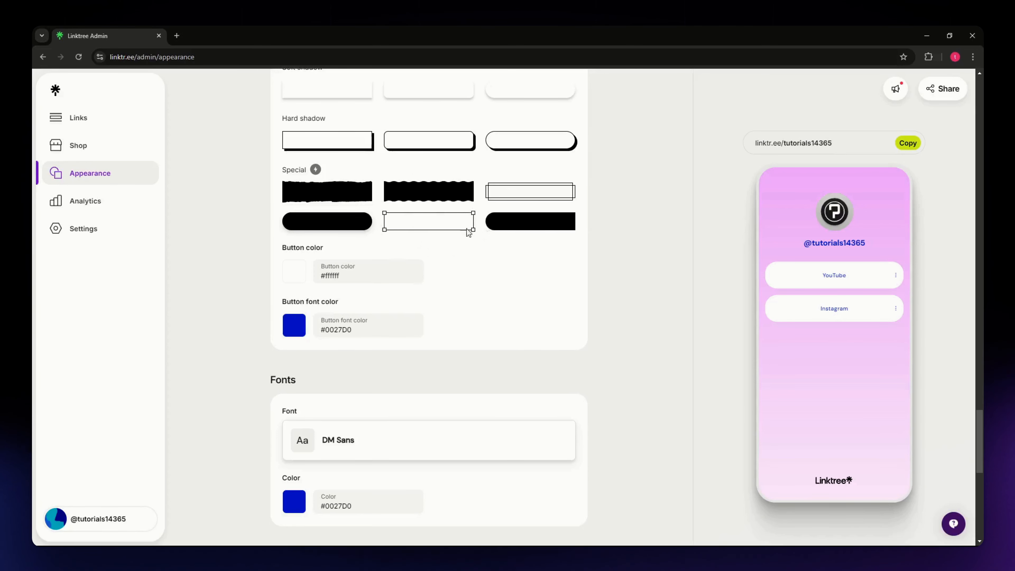
pyautogui.scroll(-1, 351, 240)
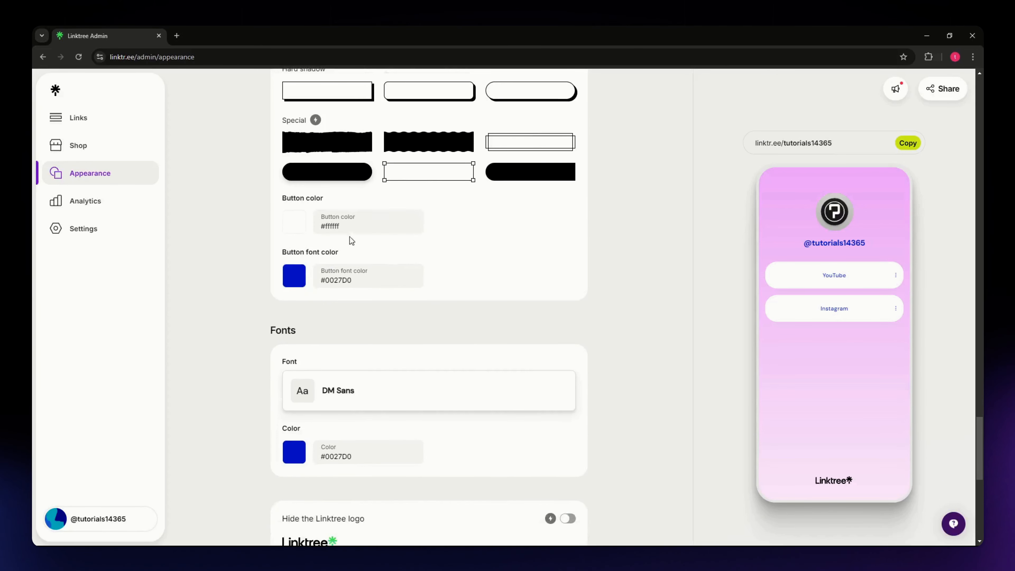
pyautogui.click(300, 229)
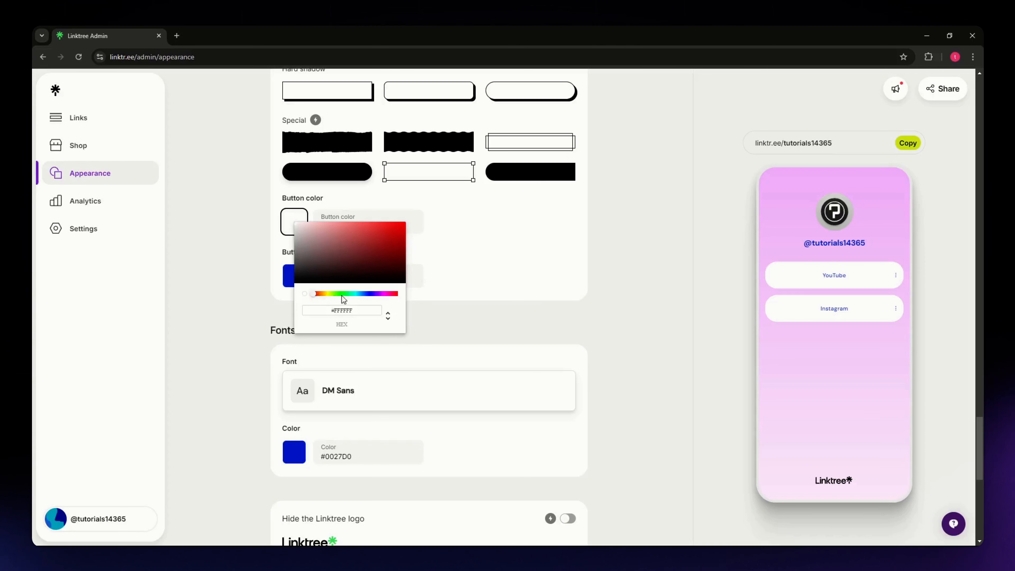
pyautogui.click(357, 311)
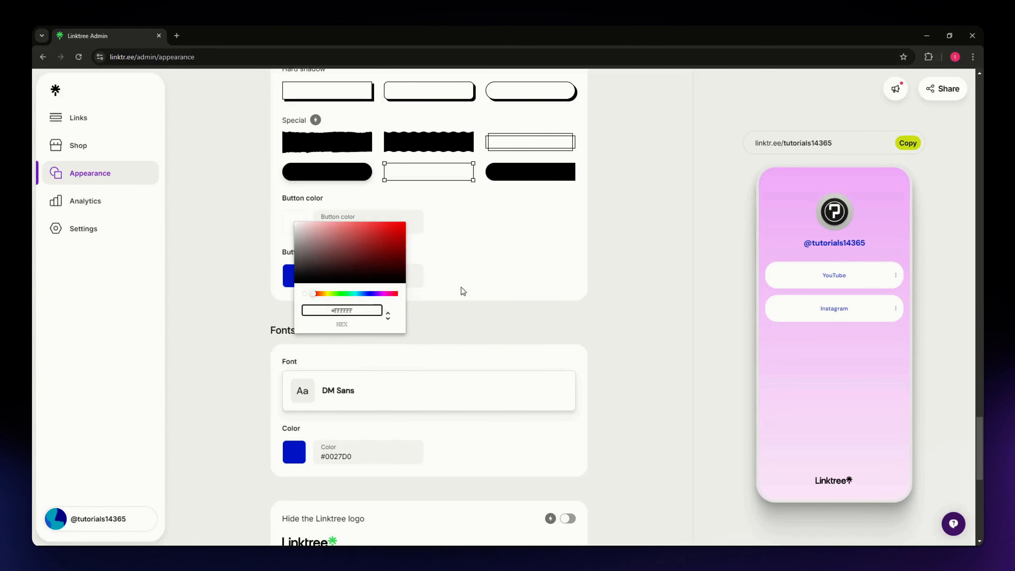
pyautogui.click(469, 259)
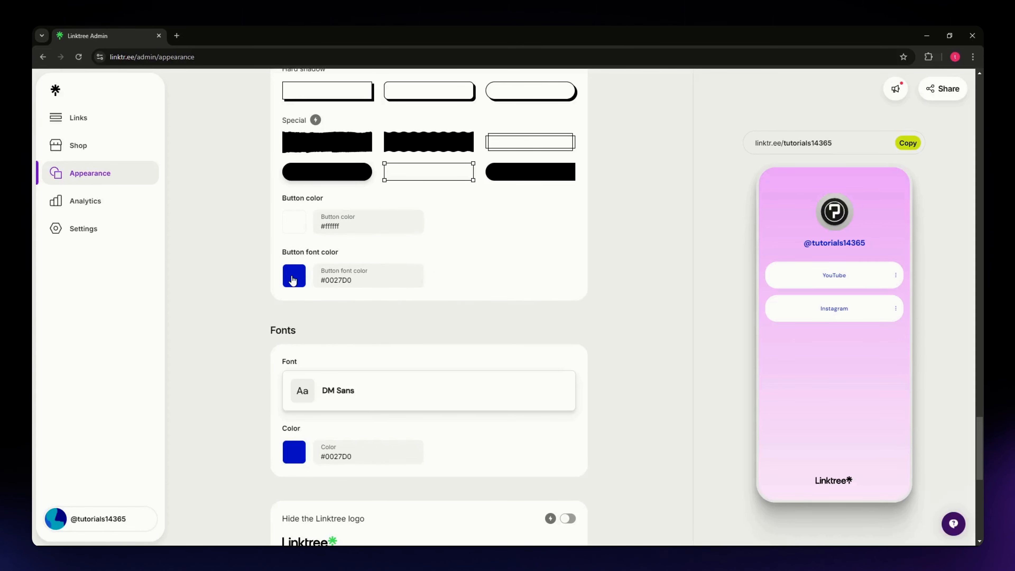
# Step: Change the profile page's font to Calistoga and save the choice
pyautogui.scroll(-5, 256, 270)
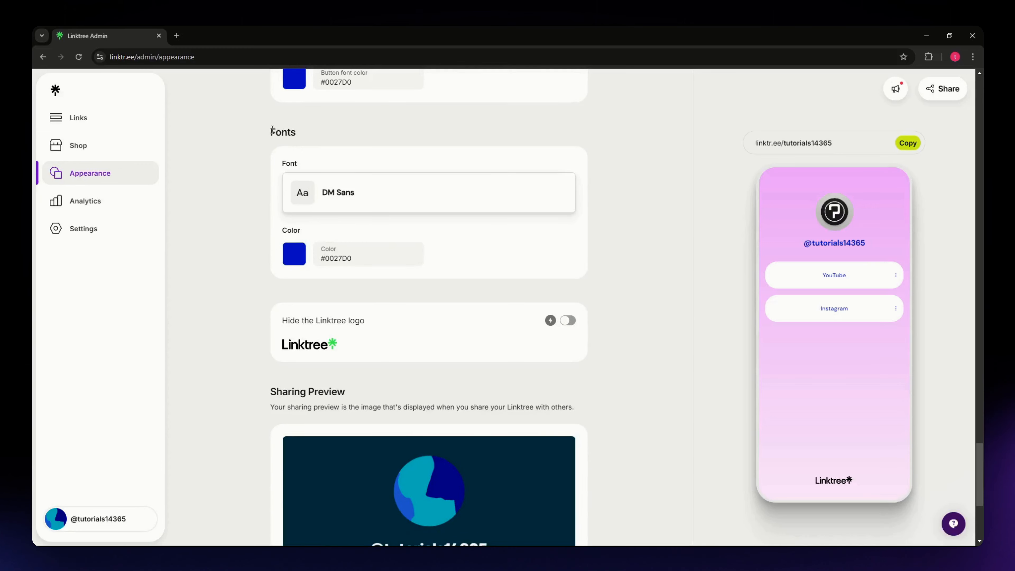
pyautogui.click(352, 199)
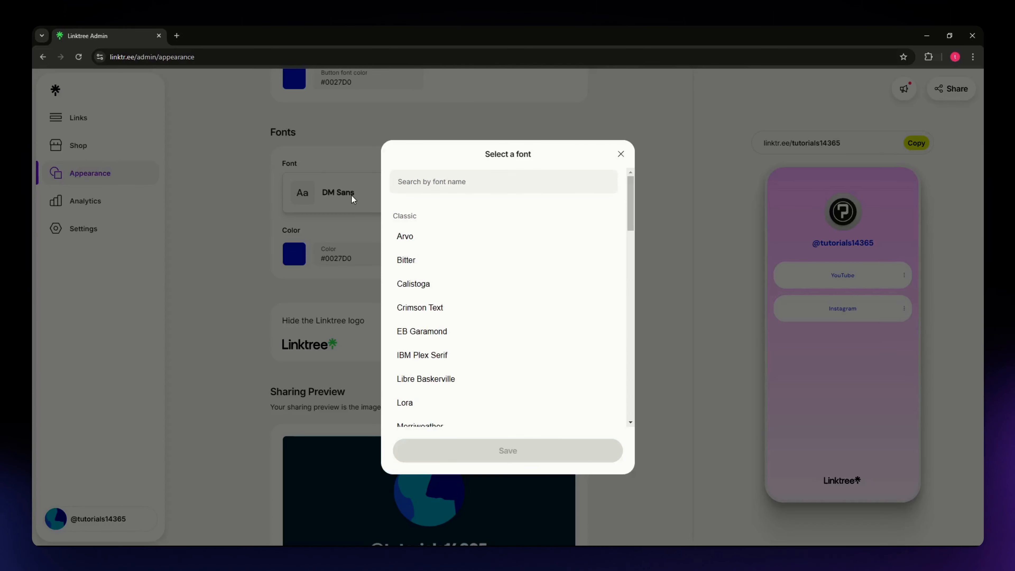
pyautogui.click(620, 157)
pyautogui.click(374, 197)
pyautogui.scroll(-2, 488, 315)
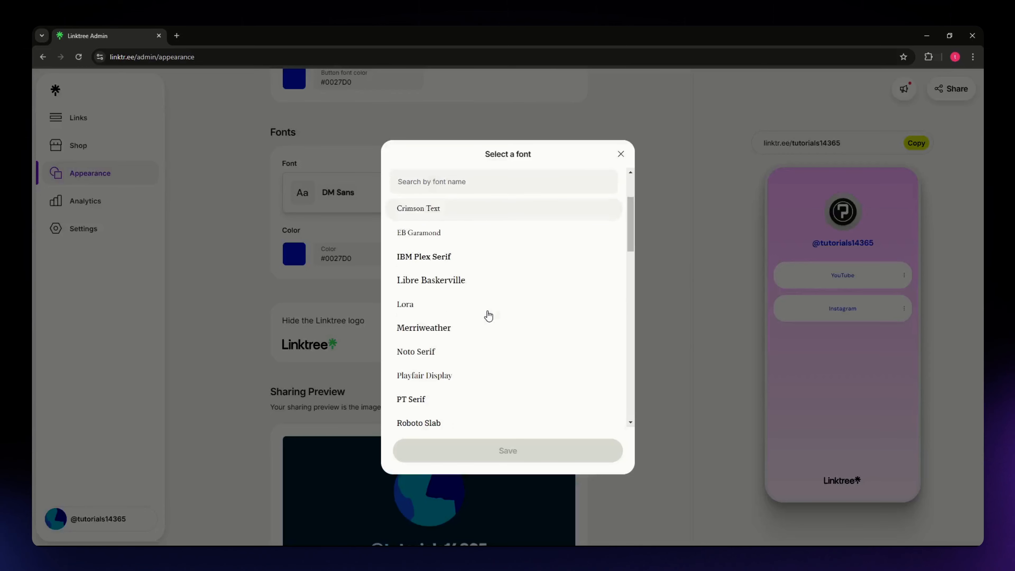
pyautogui.scroll(3, 488, 316)
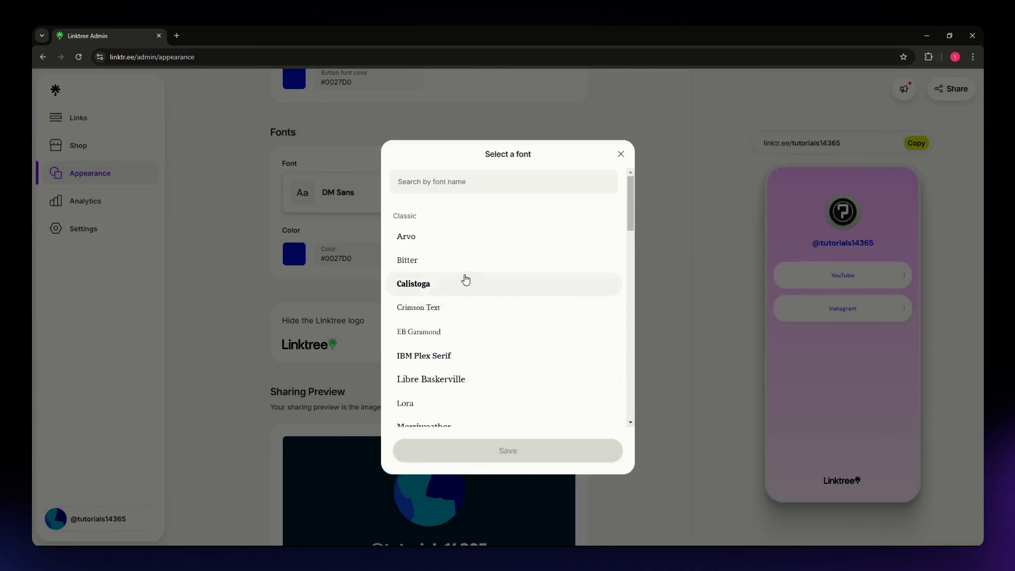
pyautogui.click(429, 289)
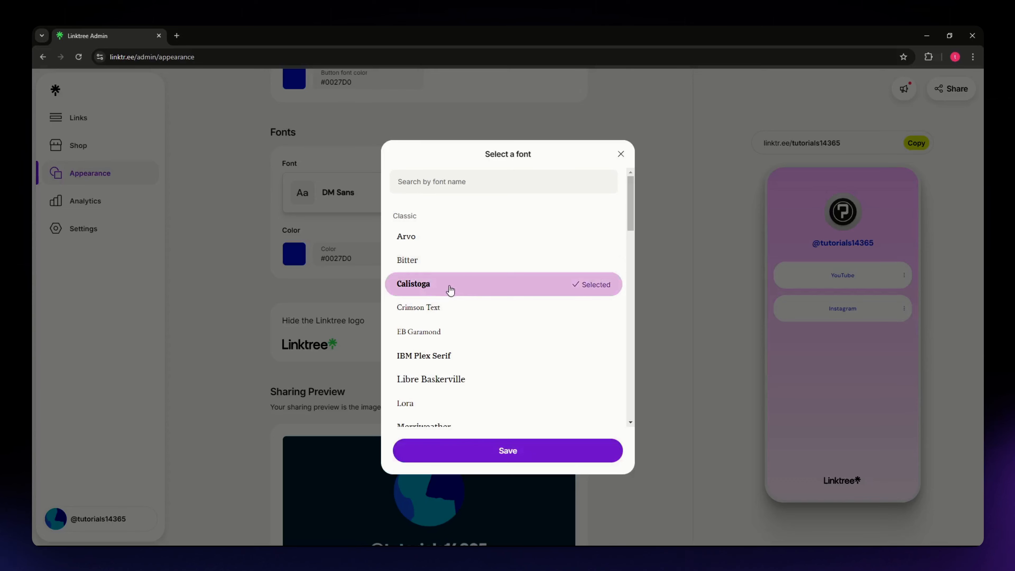
pyautogui.click(463, 450)
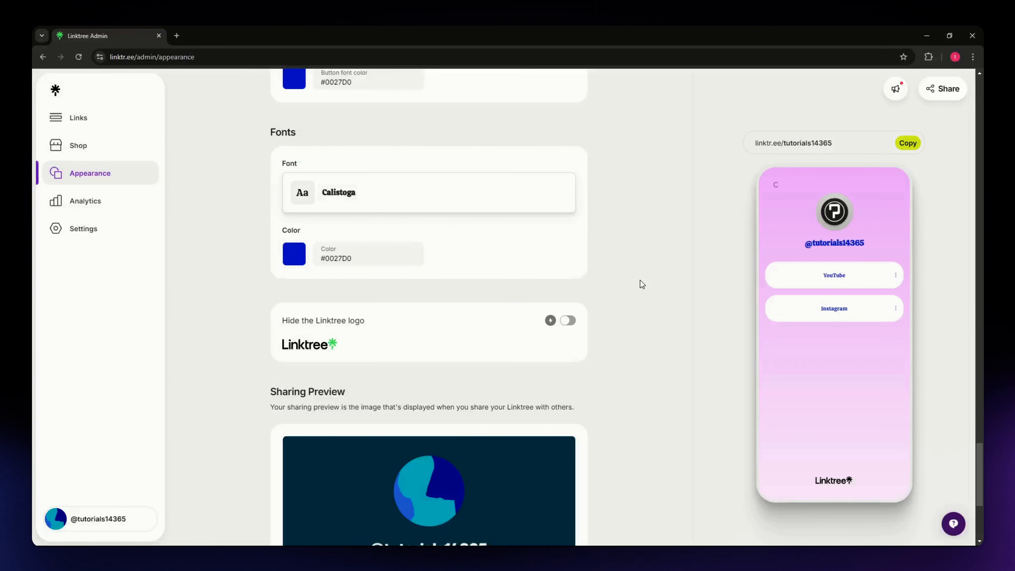
# Step: Set the profile page's font colour to white, #ffffff
pyautogui.moveTo(865, 243); pyautogui.dragTo(784, 236)
pyautogui.click(296, 258)
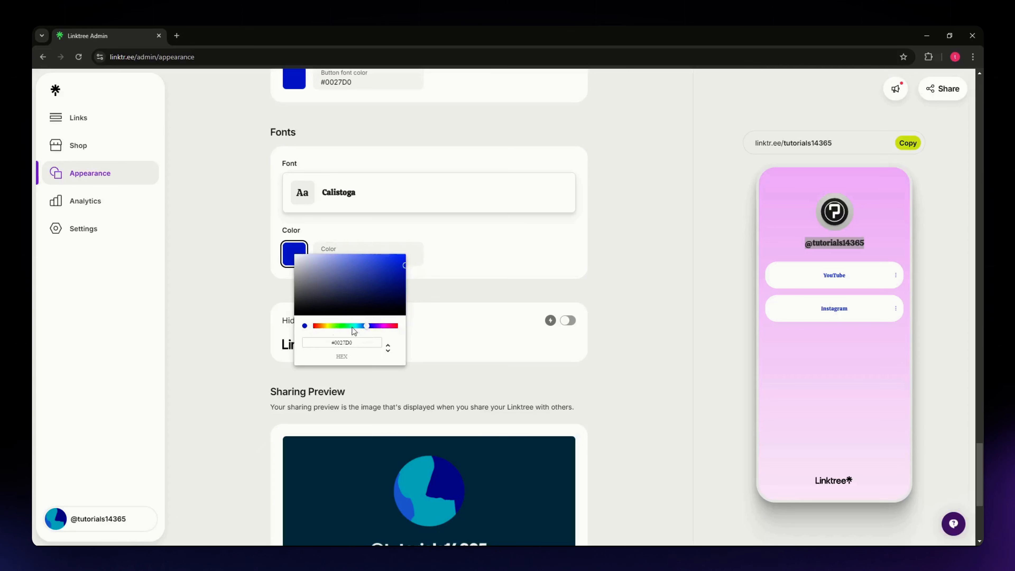
pyautogui.moveTo(370, 326)
pyautogui.mouseDown()
pyautogui.moveTo(357, 328)
pyautogui.moveTo(398, 325)
pyautogui.mouseUp()
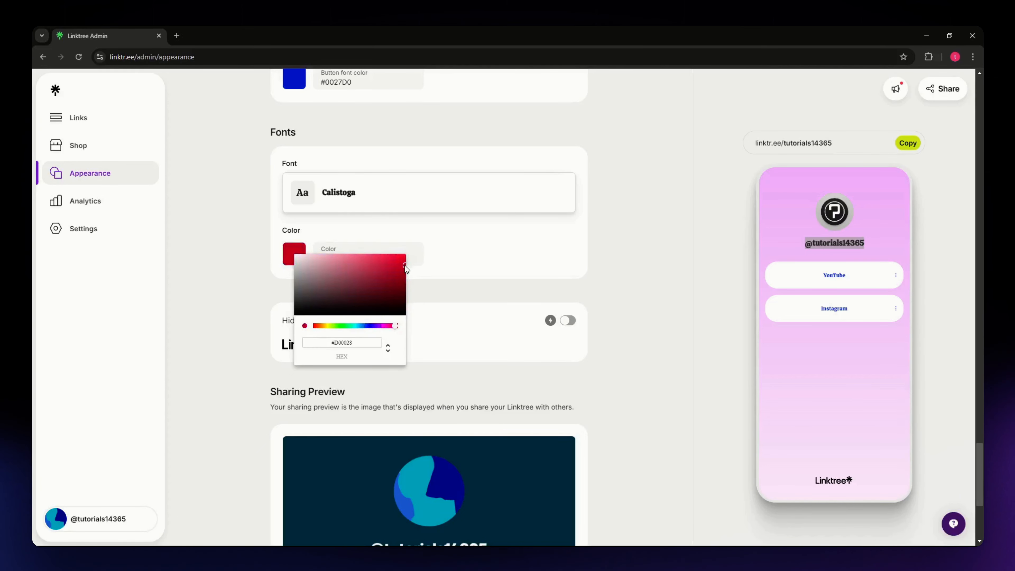
pyautogui.moveTo(405, 265)
pyautogui.mouseDown()
pyautogui.moveTo(328, 265)
pyautogui.moveTo(288, 244)
pyautogui.mouseUp()
pyautogui.click(261, 277)
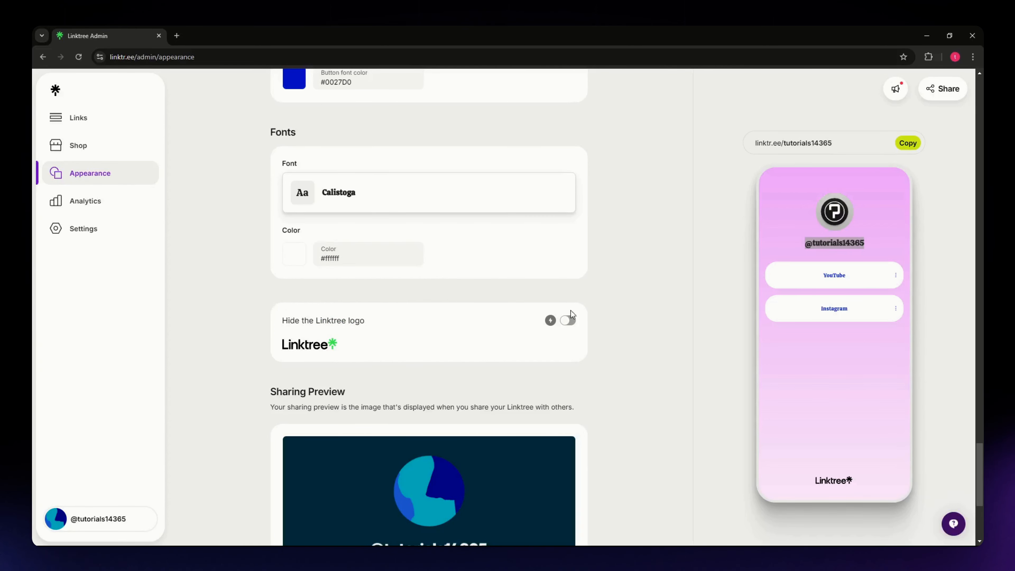
# Step: Hide the Linktree logo and set the sharing preview's custom background colour to #F5B6FF
pyautogui.scroll(-3, 276, 358)
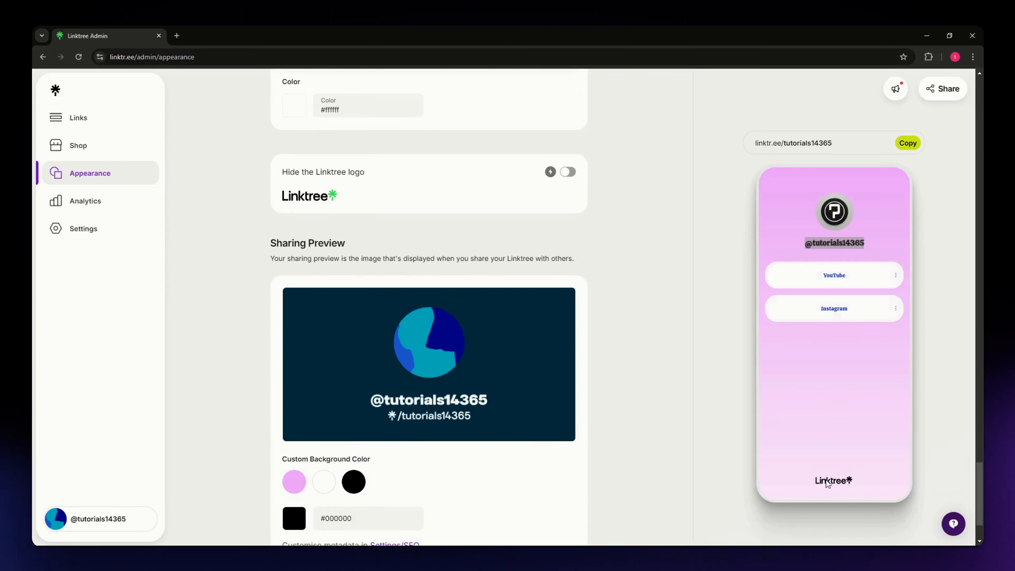
pyautogui.click(574, 177)
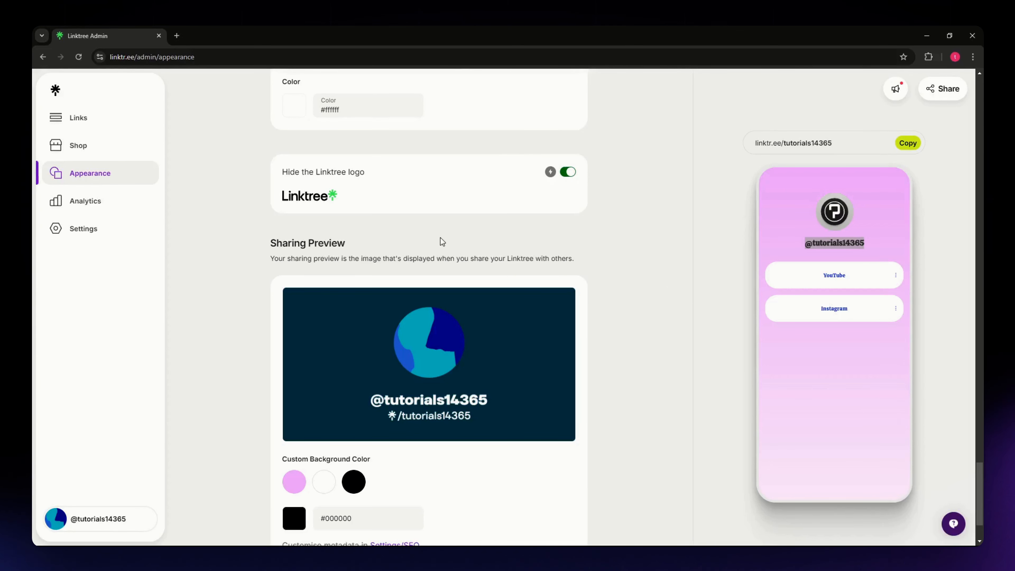
pyautogui.scroll(-1, 231, 254)
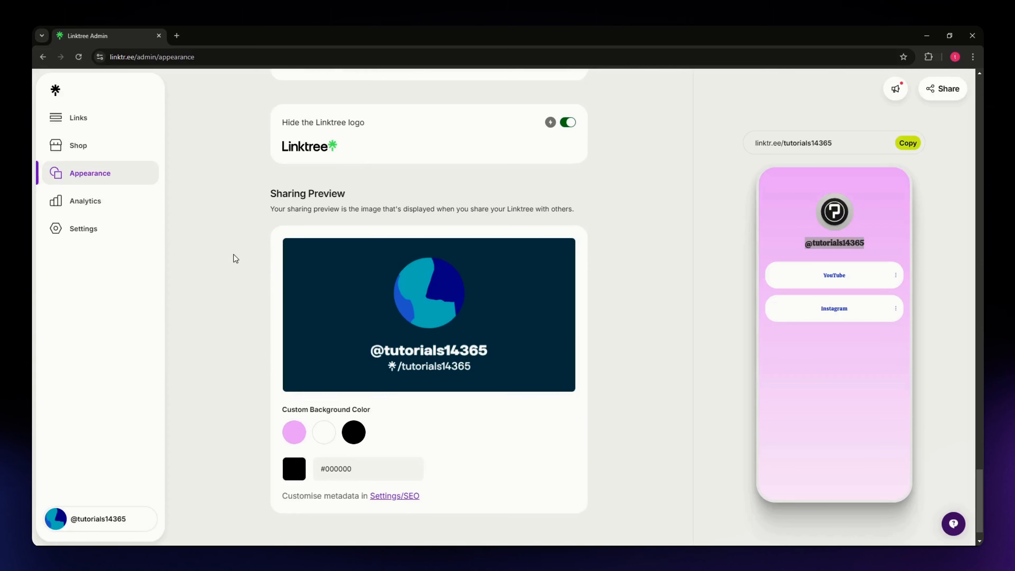
pyautogui.scroll(-1, 233, 254)
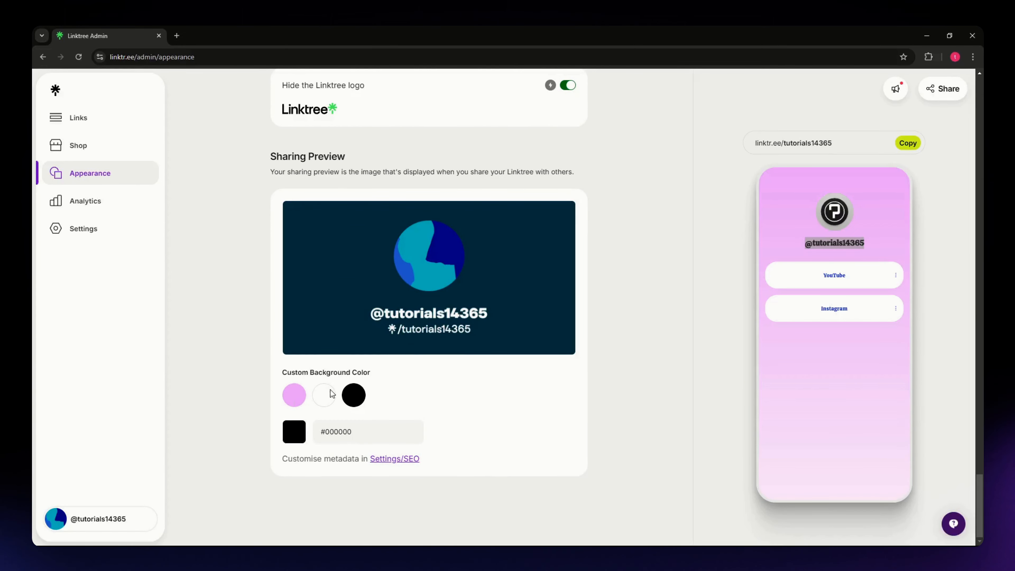
pyautogui.click(294, 397)
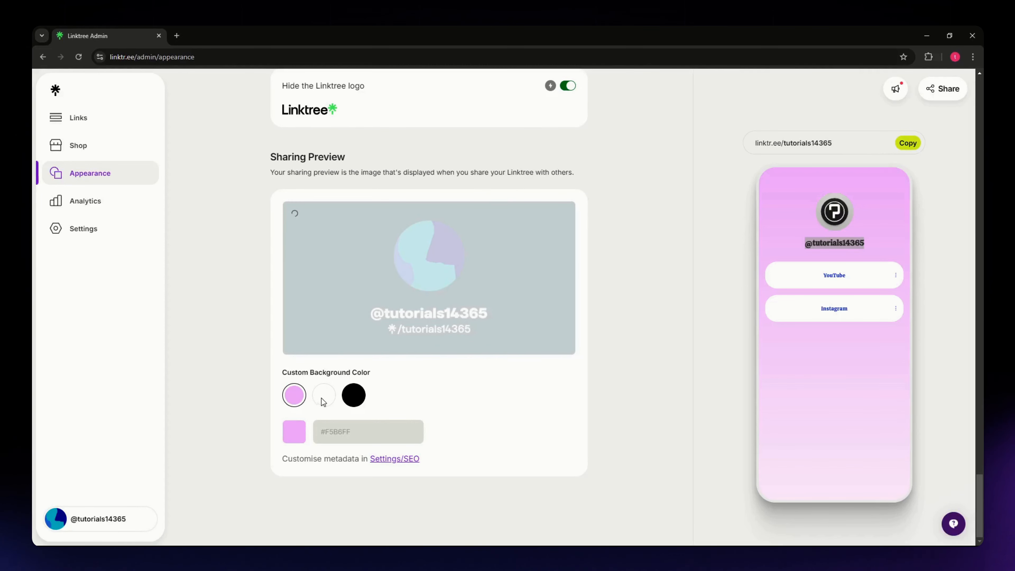
pyautogui.click(291, 439)
pyautogui.click(292, 436)
pyautogui.click(293, 437)
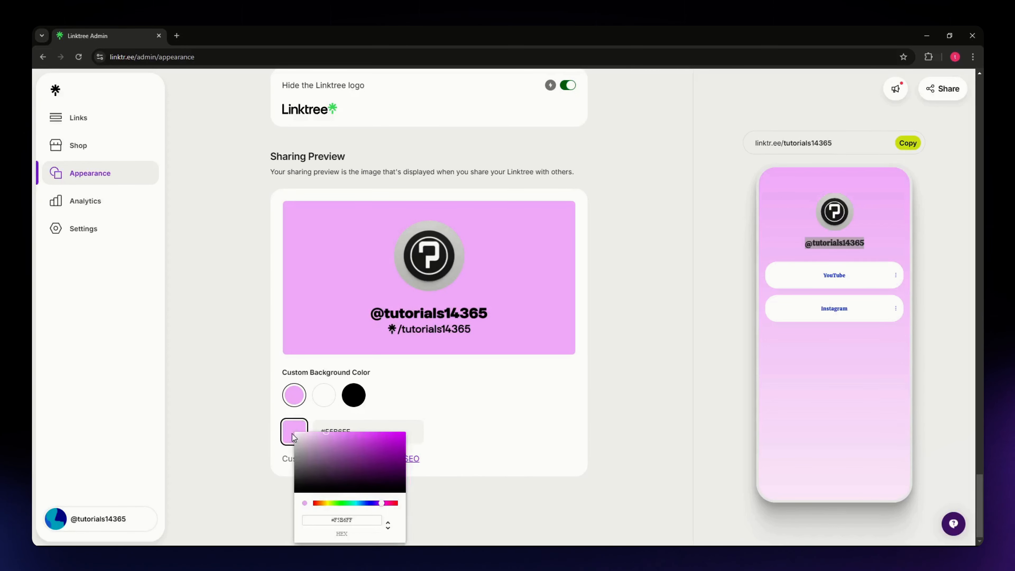
pyautogui.click(233, 395)
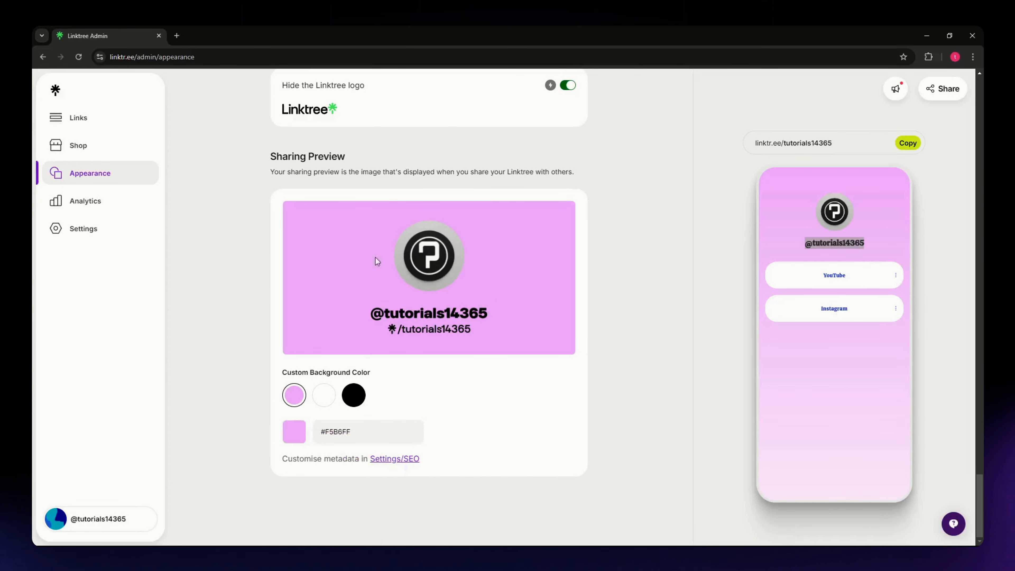
pyautogui.scroll(20, 224, 447)
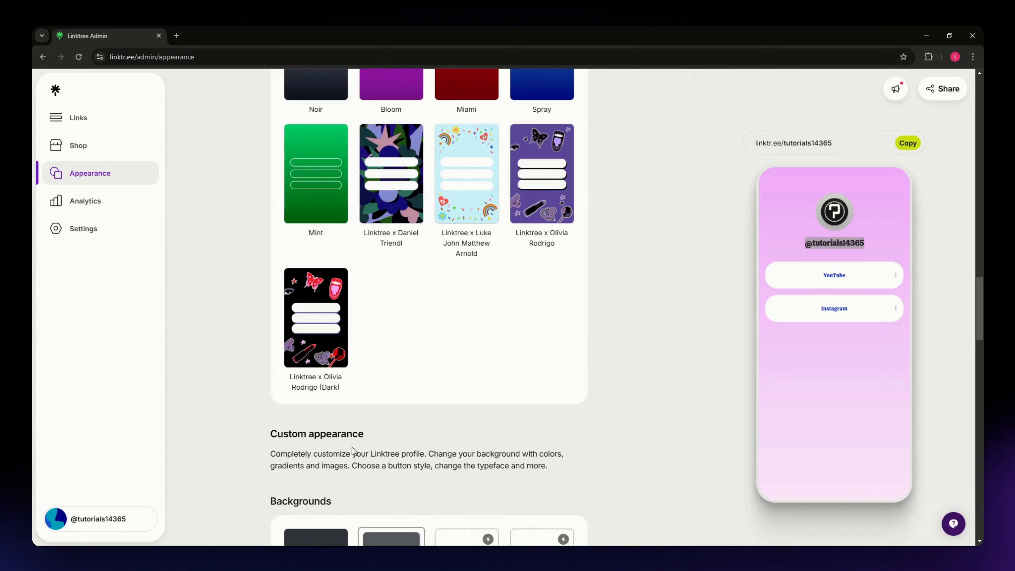
pyautogui.scroll(6, 262, 424)
pyautogui.scroll(5, 275, 425)
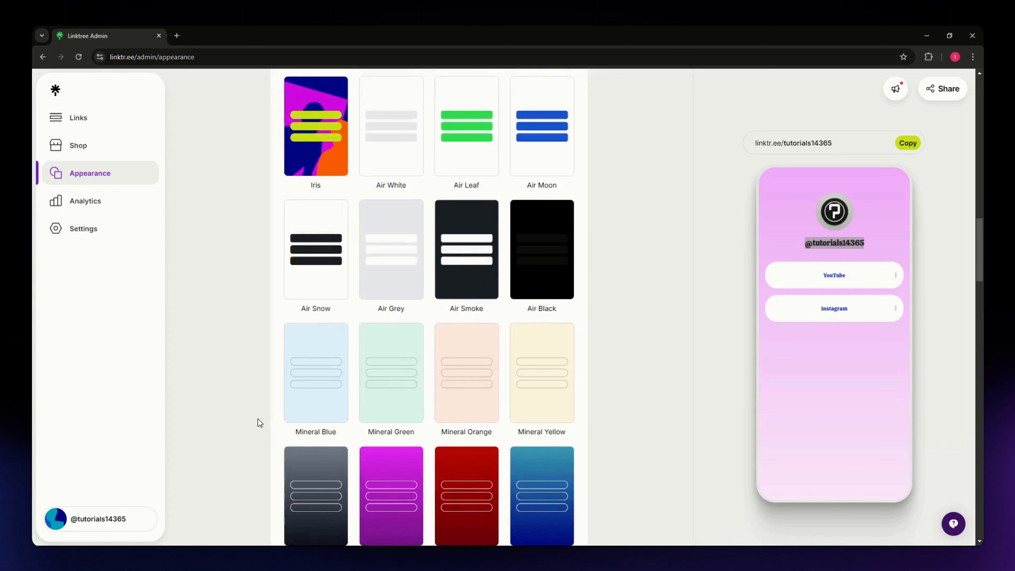
pyautogui.scroll(5, 263, 425)
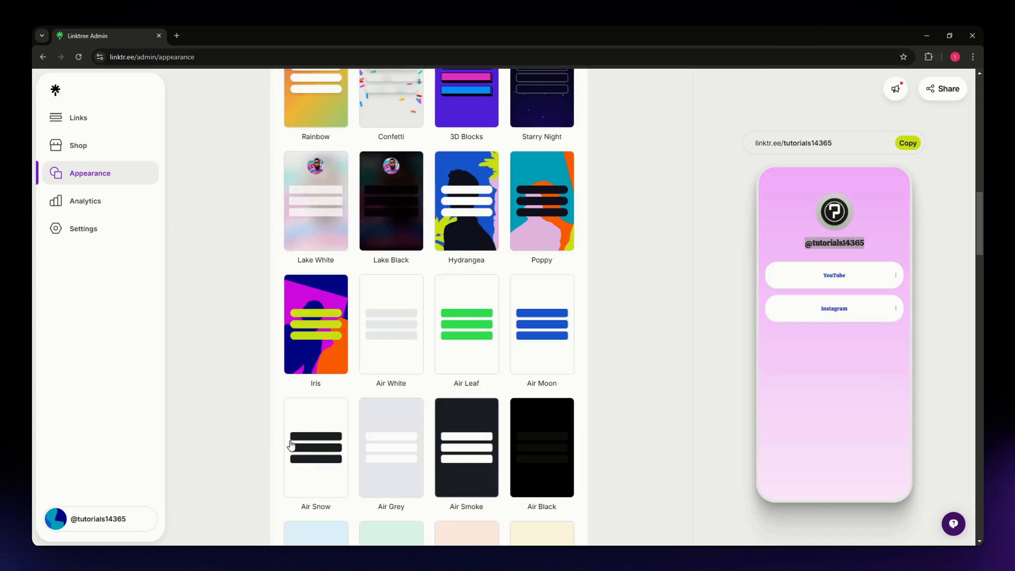
pyautogui.scroll(1, 583, 373)
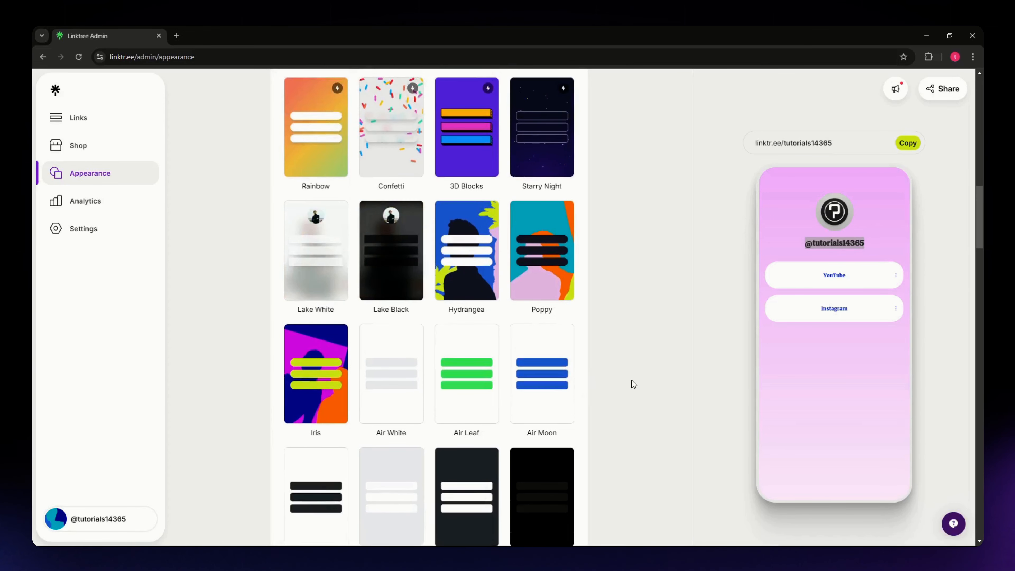
# Step: Open the Linktree sharing options and copy the profile link
pyautogui.click(939, 91)
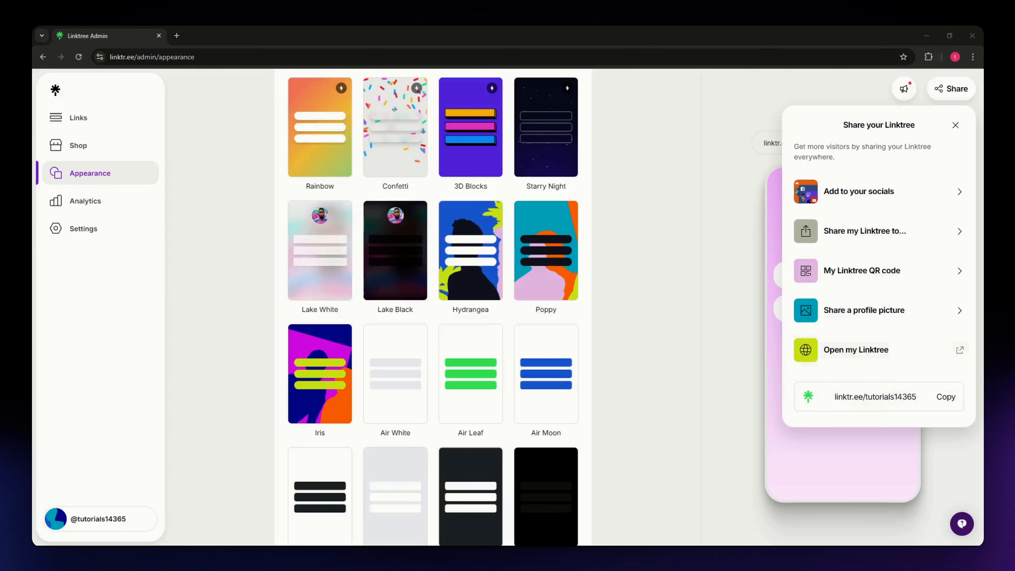
pyautogui.click(947, 398)
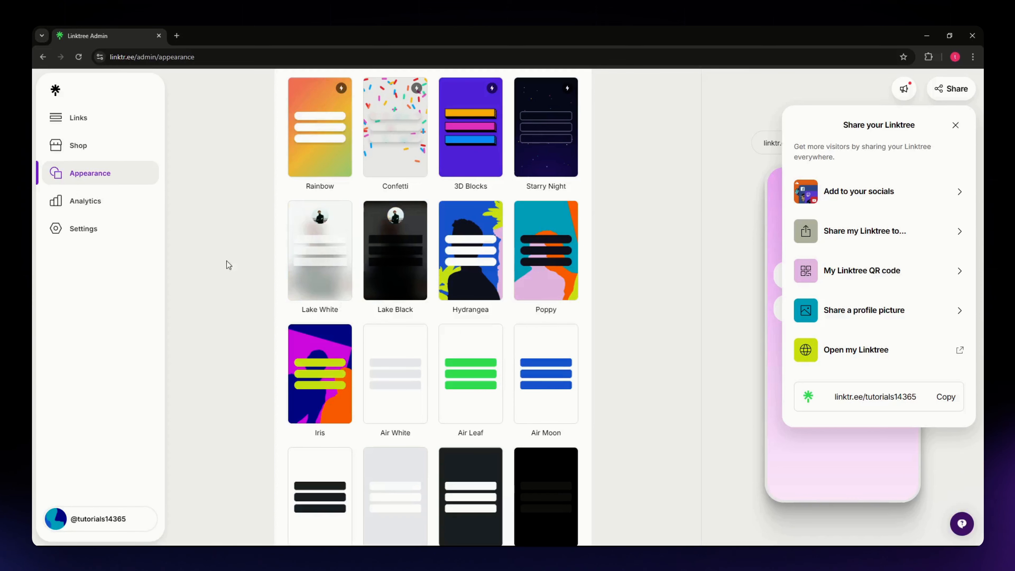
# Step: Review the lifetime, activity, content and audience sections of the analytics, and return to the links page
pyautogui.click(100, 198)
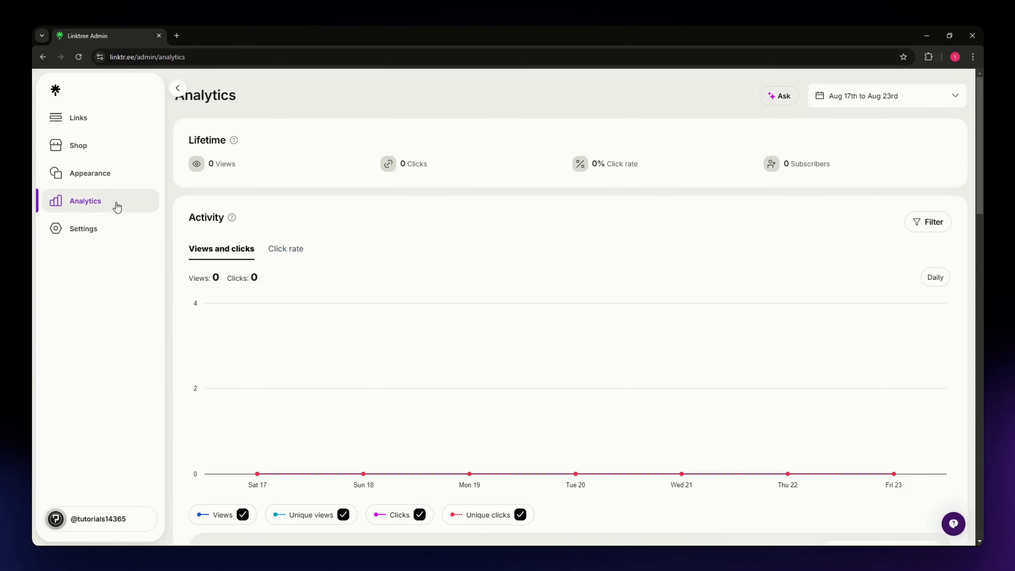
pyautogui.scroll(-3, 596, 329)
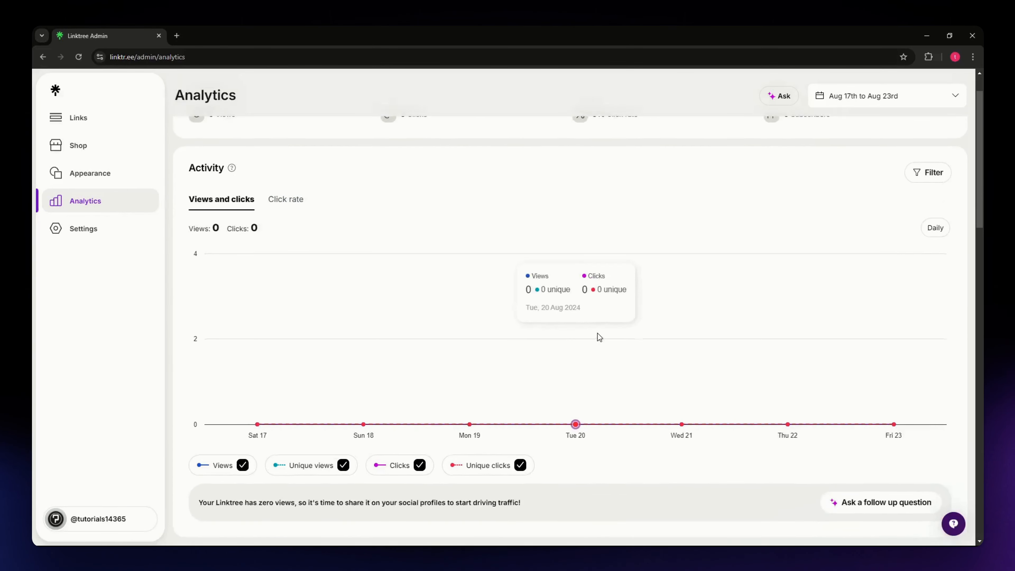
pyautogui.scroll(3, 549, 341)
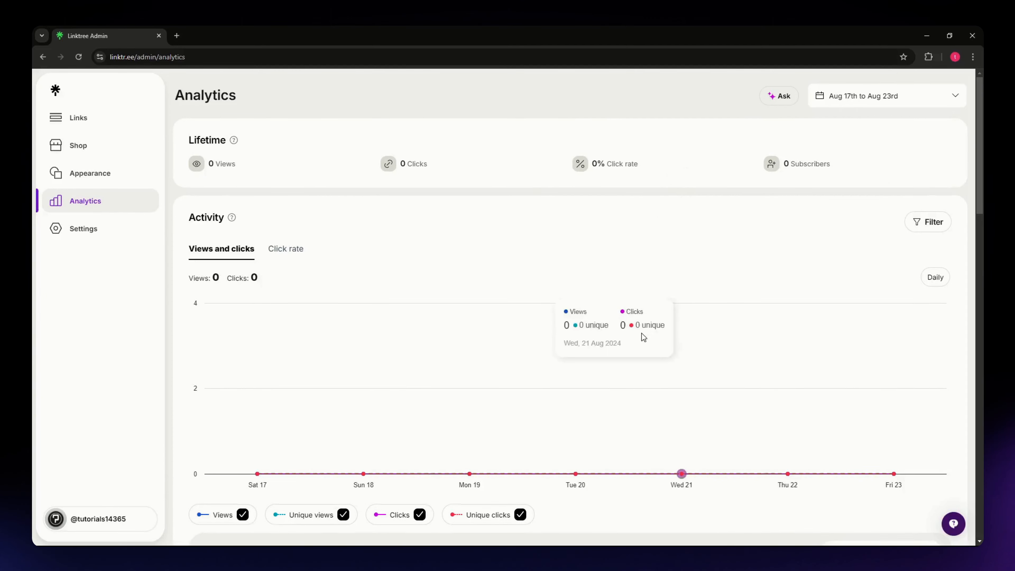
pyautogui.scroll(-4, 640, 338)
pyautogui.scroll(-8, 632, 346)
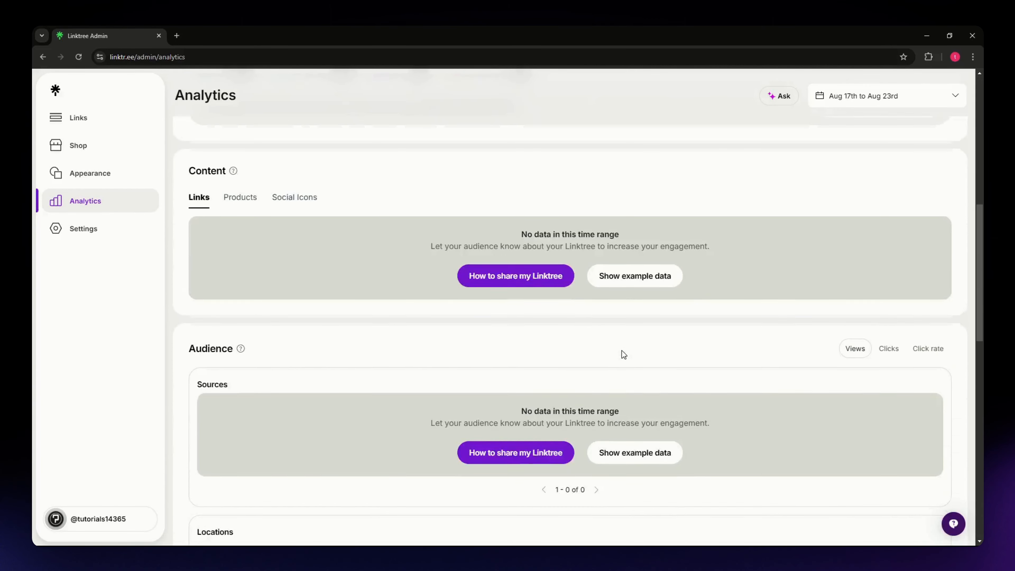
pyautogui.scroll(6, 623, 353)
pyautogui.scroll(5, 623, 353)
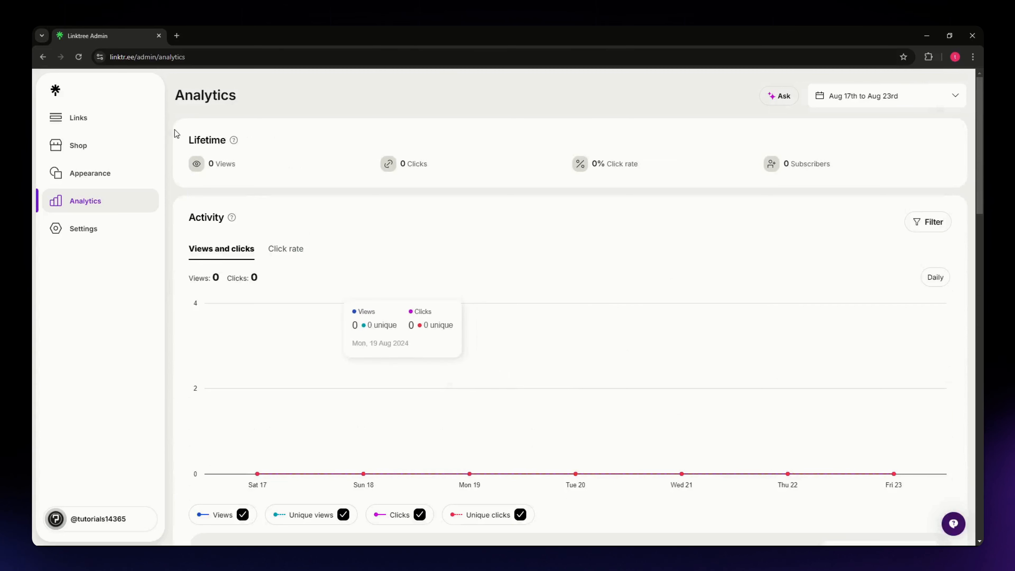
pyautogui.click(114, 118)
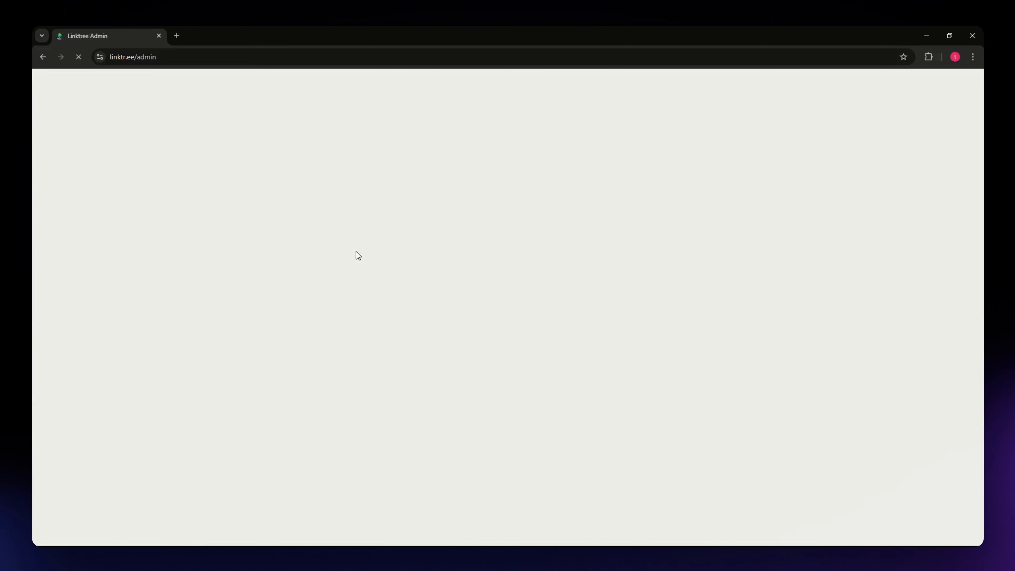